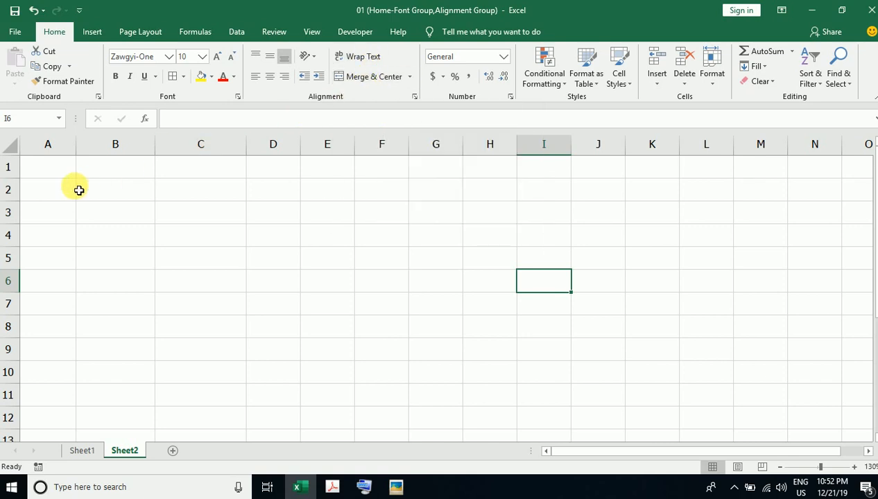
- Apply all borders to the range A2:F9 to form an empty table grid
drag(45, 187, 373, 344)
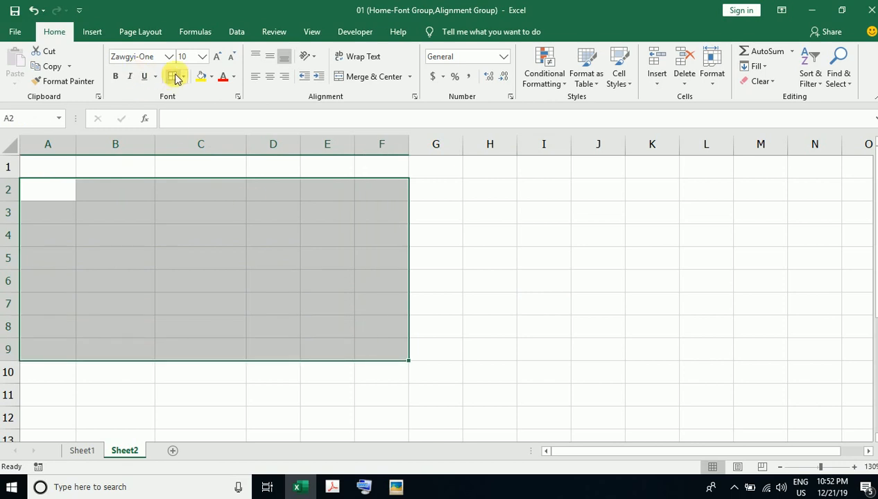
click(173, 77)
click(484, 267)
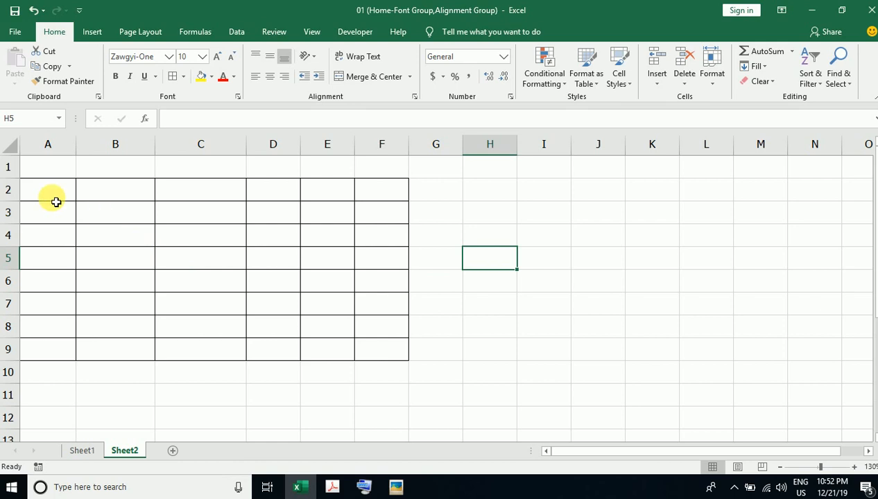
drag(44, 199, 124, 197)
click(79, 195)
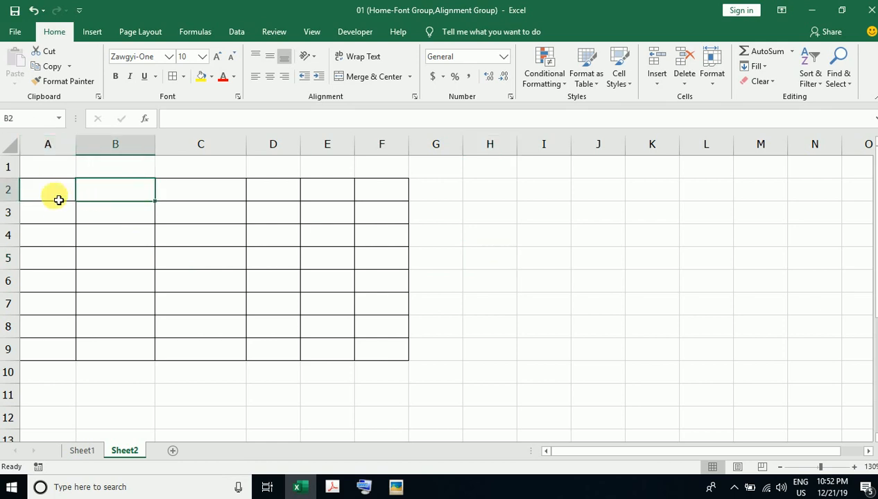
click(12, 195)
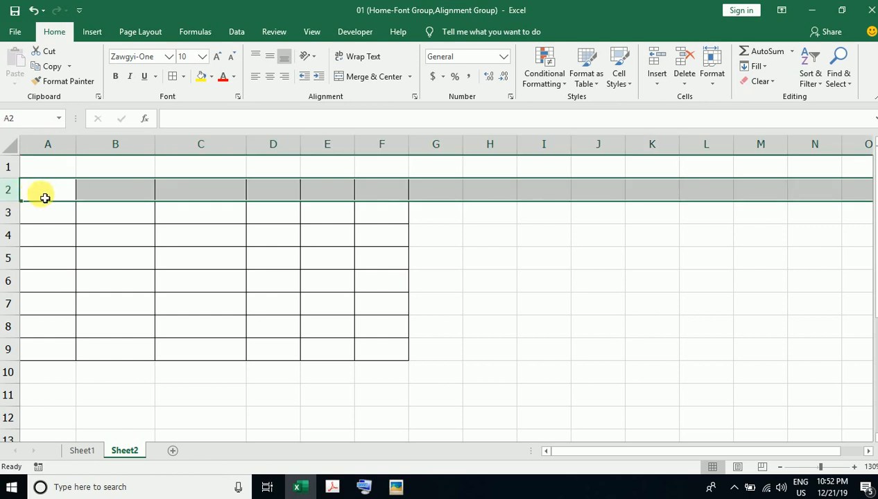
click(43, 198)
click(133, 200)
drag(66, 194, 134, 198)
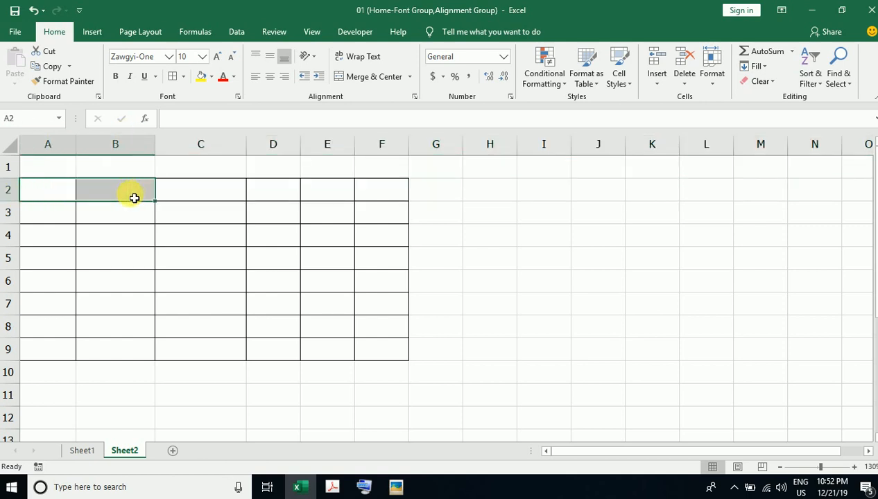
click(125, 238)
drag(58, 195, 129, 195)
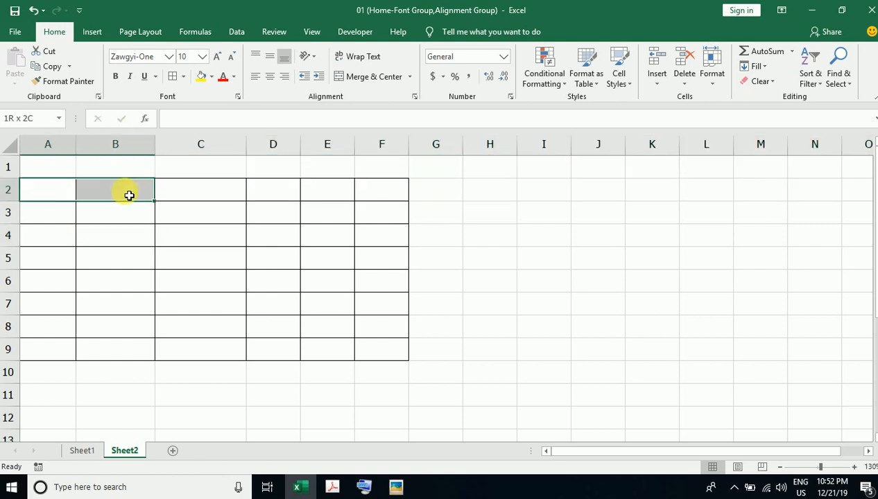
click(116, 232)
- Merge and center cells A2:B2 and enter the heading "Name" in the merged cell
drag(52, 194, 118, 196)
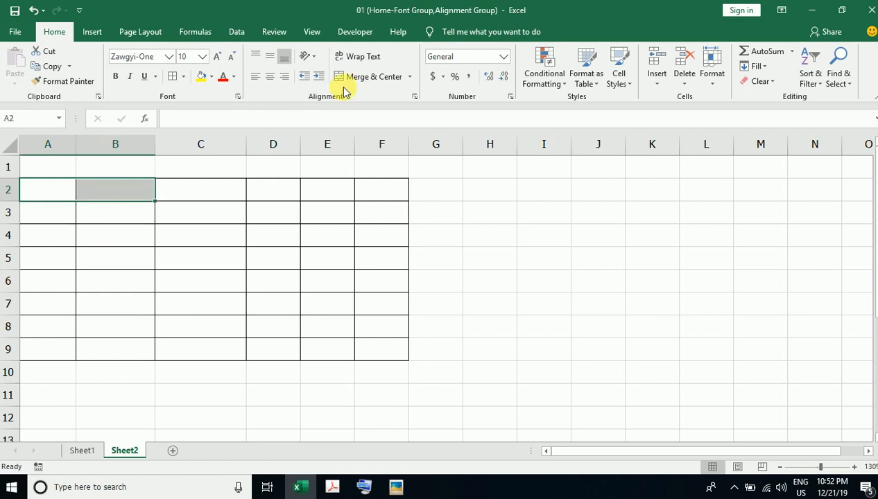
click(368, 77)
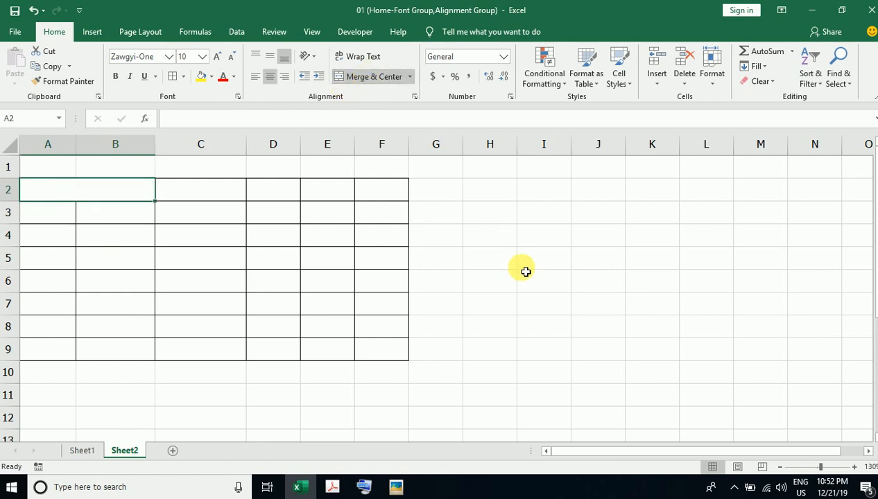
text(Name)
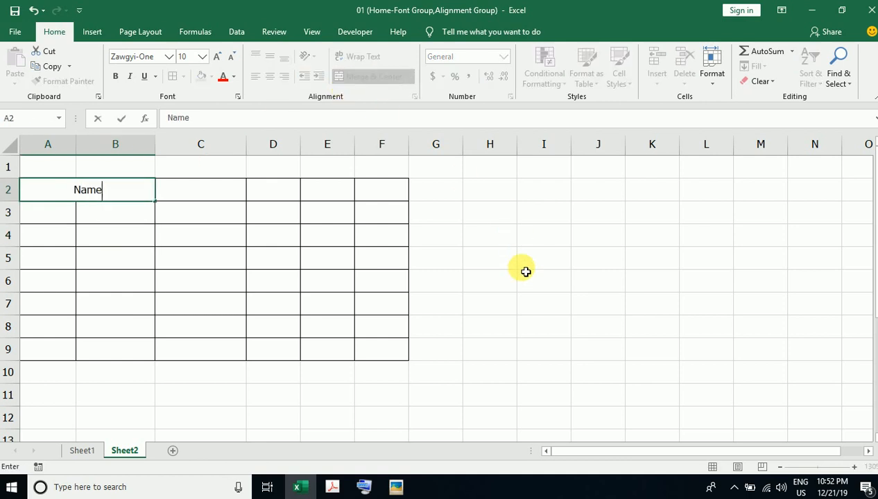
key(Return)
- Fill the cells below the Name heading with "aa" and "bb" in A3:B3 and "cc" and "dd" in A4:B4
text(aa)
key(Tab)
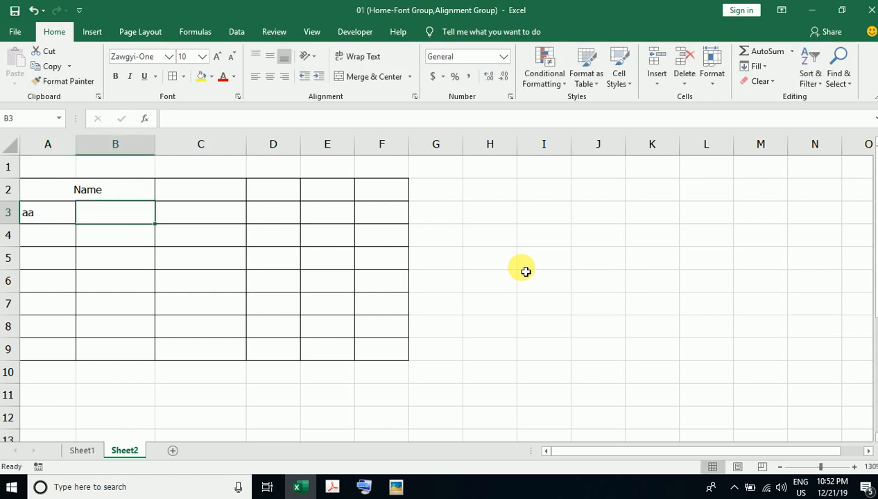
text(bb)
key(Return)
text(cc)
key(Tab)
text(d)
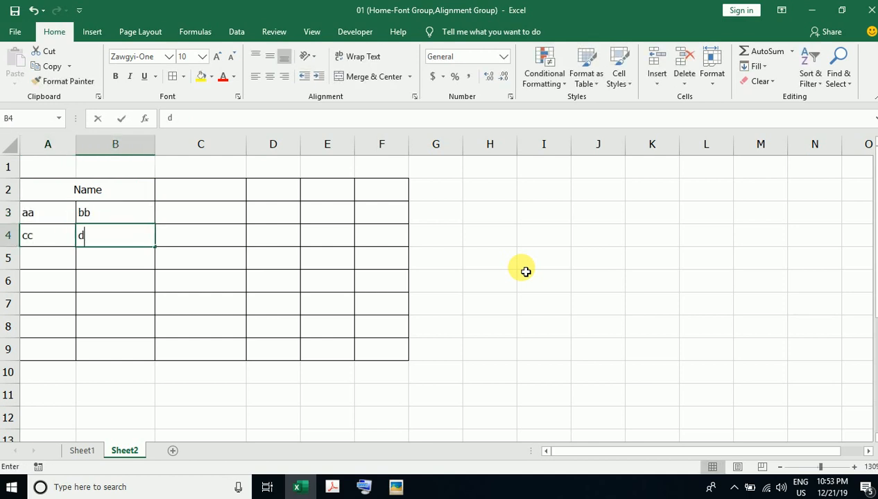
text(d)
key(Return)
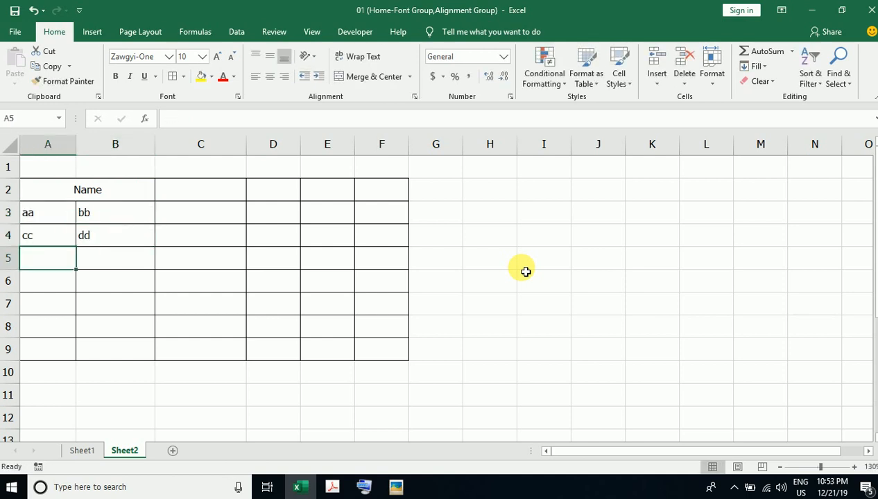
- Merge and center cells C2:F2 in the table's header row
click(112, 190)
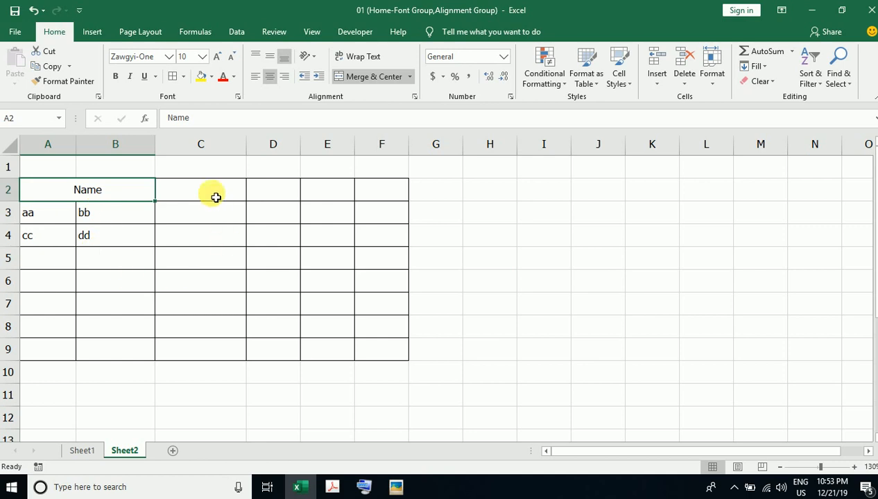
drag(194, 187, 404, 194)
click(333, 244)
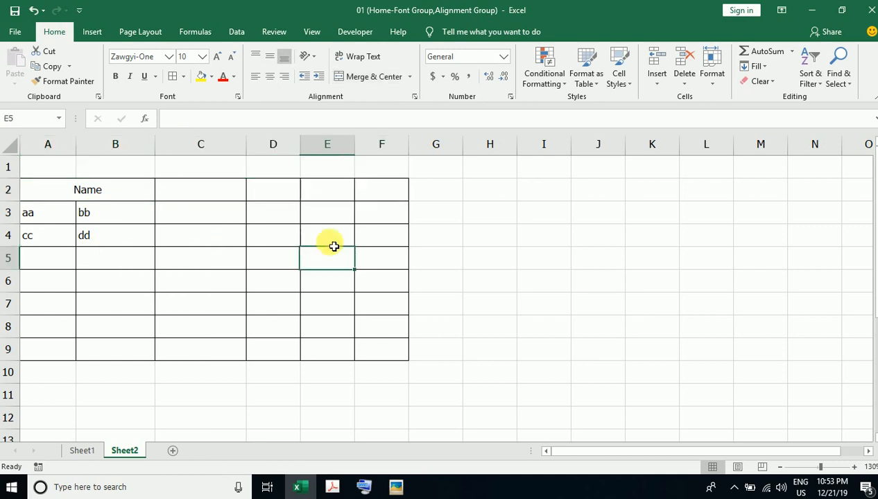
drag(199, 194, 387, 199)
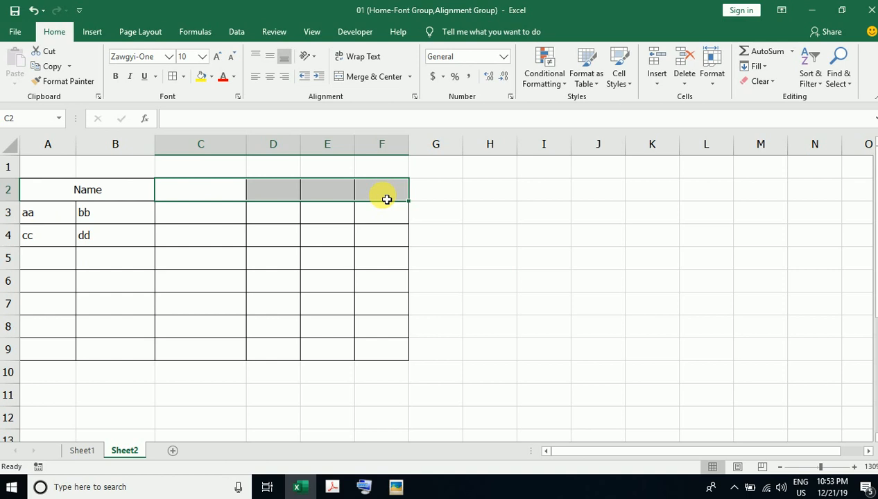
click(359, 78)
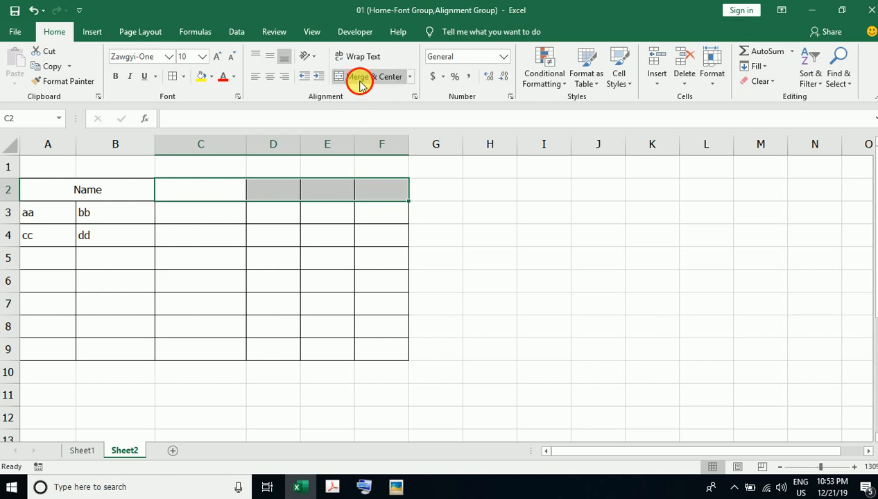
- Enter the sample texts "afasf", "asdfasf", "sadfasdf" and "wwasdfas" in cells C3 to F3
click(225, 219)
text(afasf)
key(Tab)
text(asdfas)
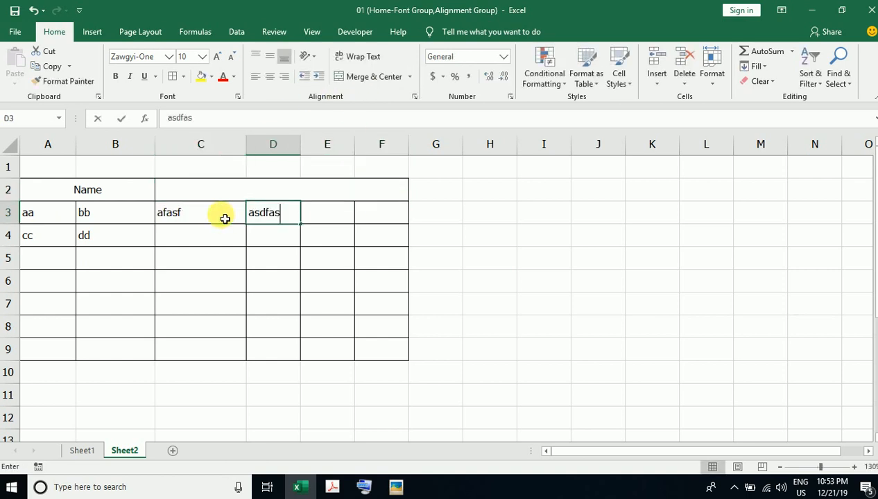
text(f)
key(Tab)
text(sadfasdf)
key(Tab)
text(wwasdfas)
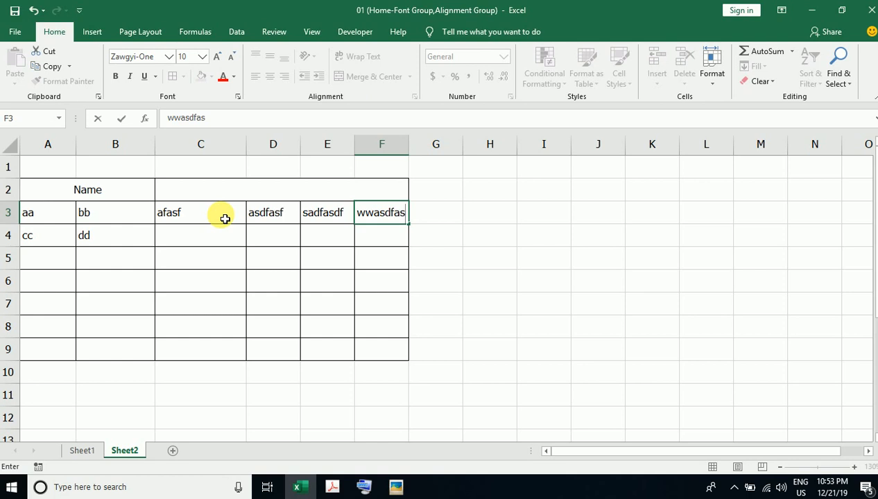
key(Return)
- Enter the heading "Particular" in the merged header cell C2:F2
key(Up)
key(Up)
text(P)
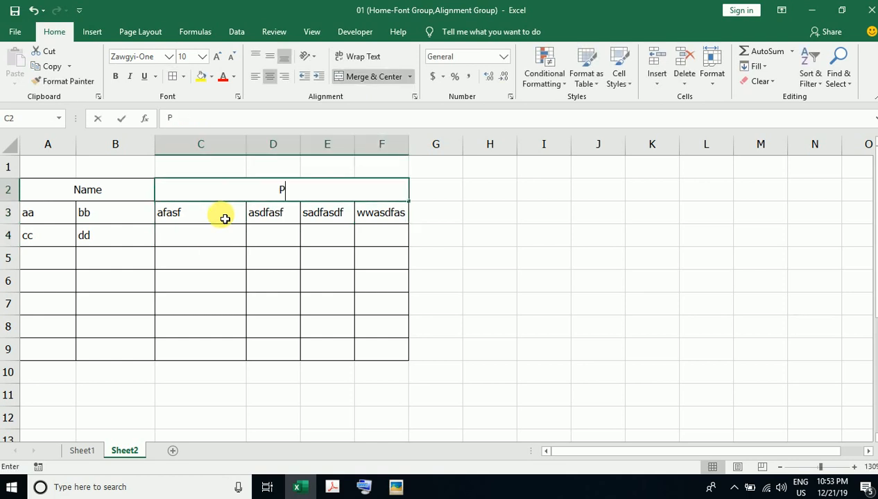
text(articul)
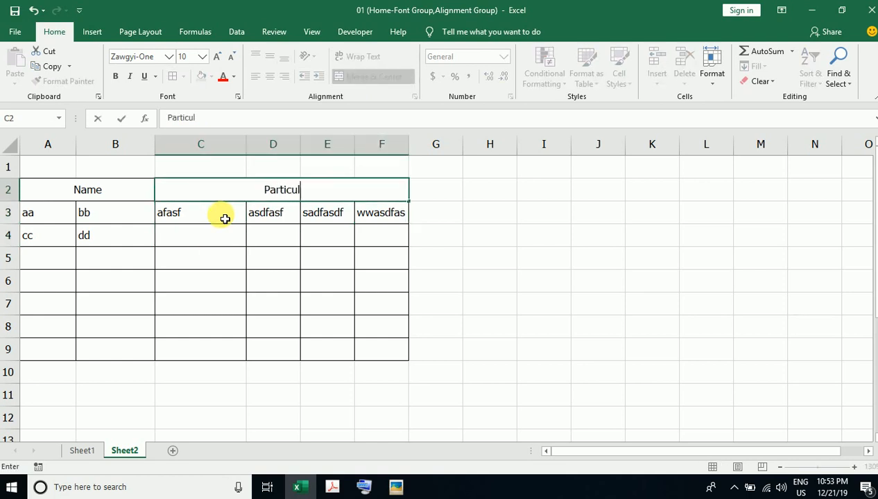
text(ar)
key(Return)
- Format the header row A2:F2 with a yellow fill and bold red text
key(Up)
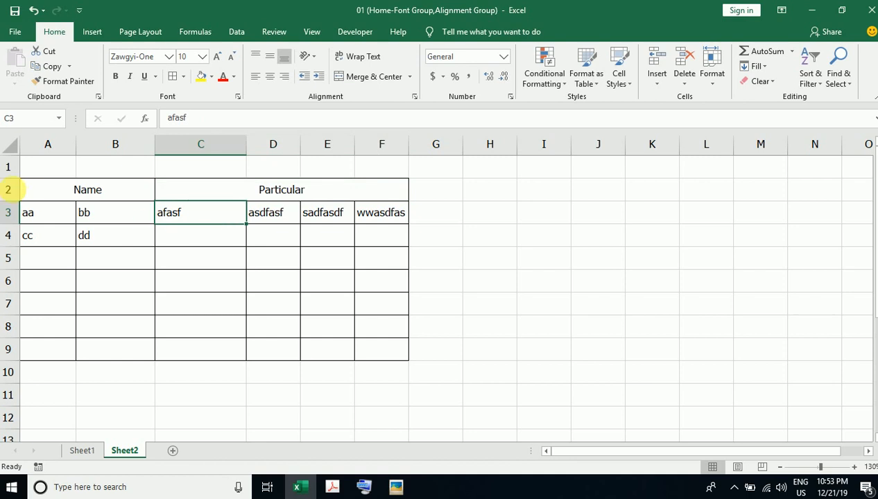
key(Left)
shift+click(352, 188)
click(200, 76)
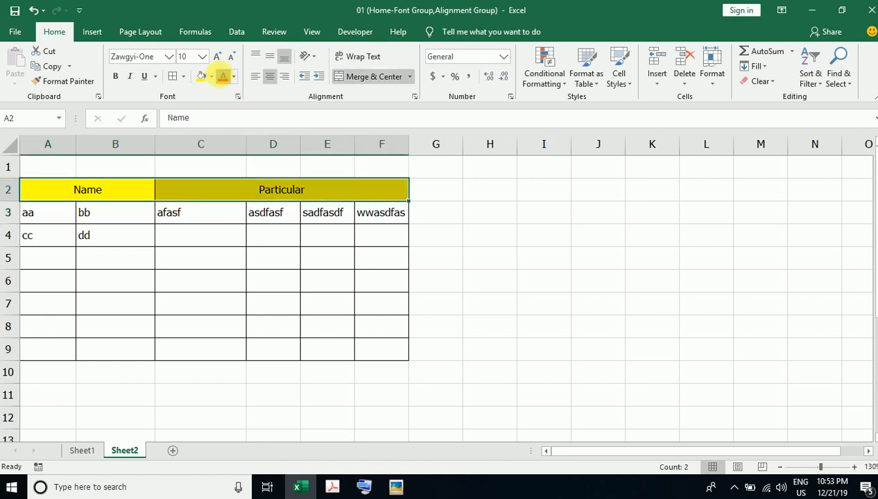
click(223, 77)
click(115, 76)
click(269, 284)
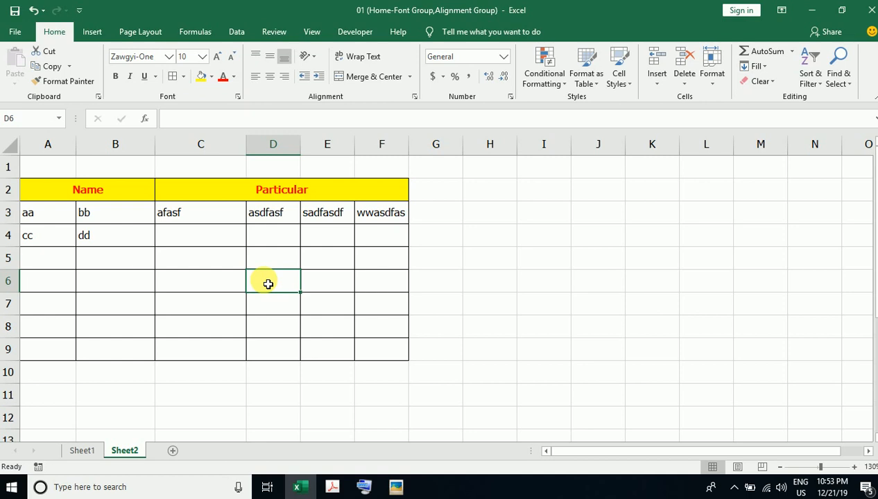
- Merge cells A5:B5 with the Merge Cells option, without centering
click(410, 77)
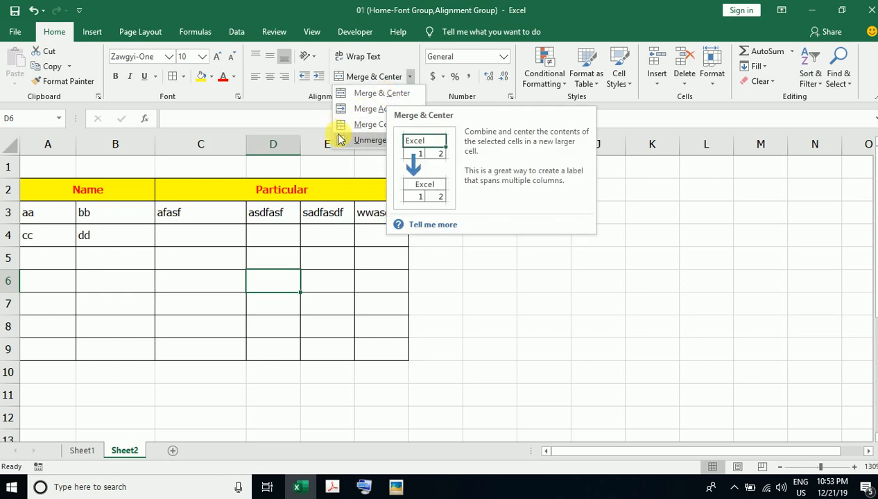
click(304, 280)
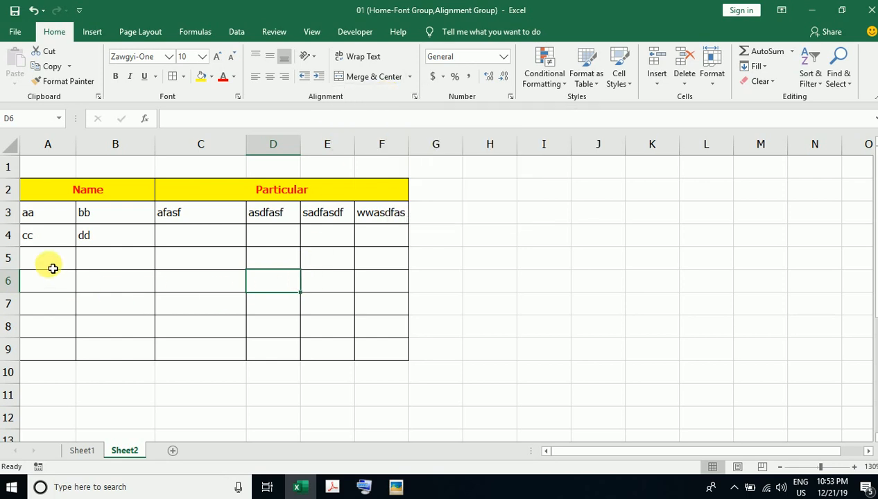
drag(49, 264, 106, 264)
click(412, 76)
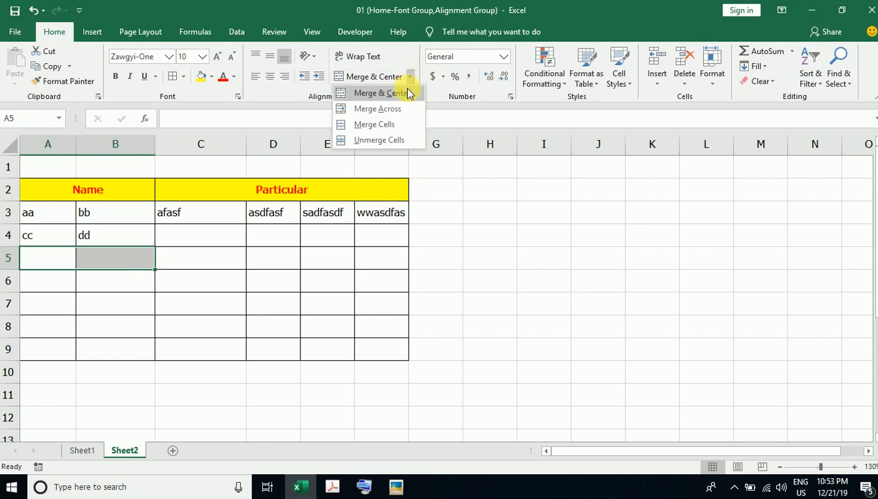
click(390, 125)
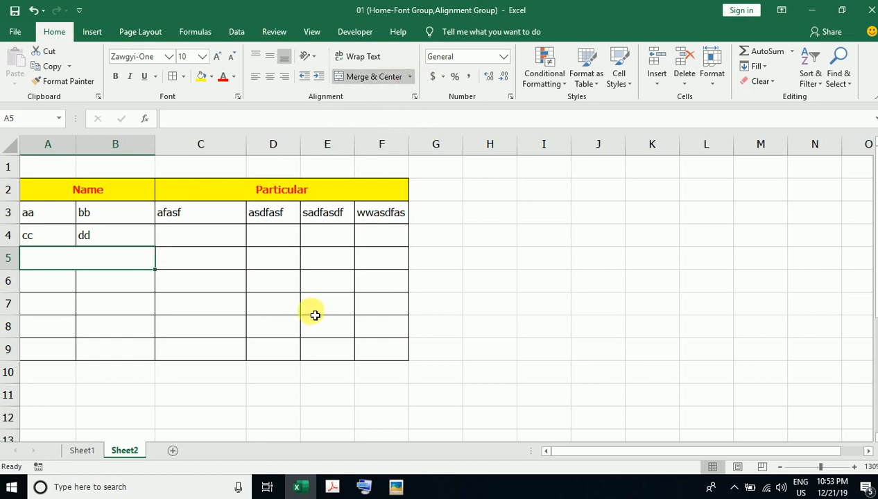
- Merge cells C5:F5 with the Merge Cells option, without centering
click(410, 76)
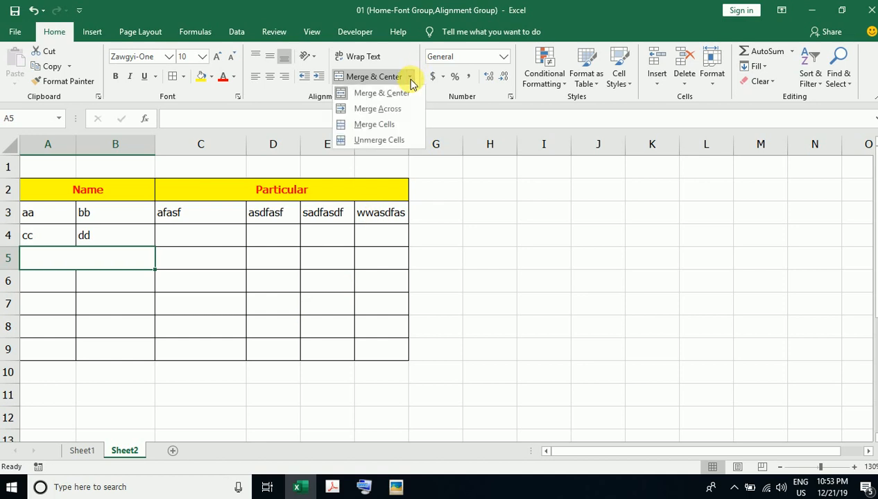
click(468, 196)
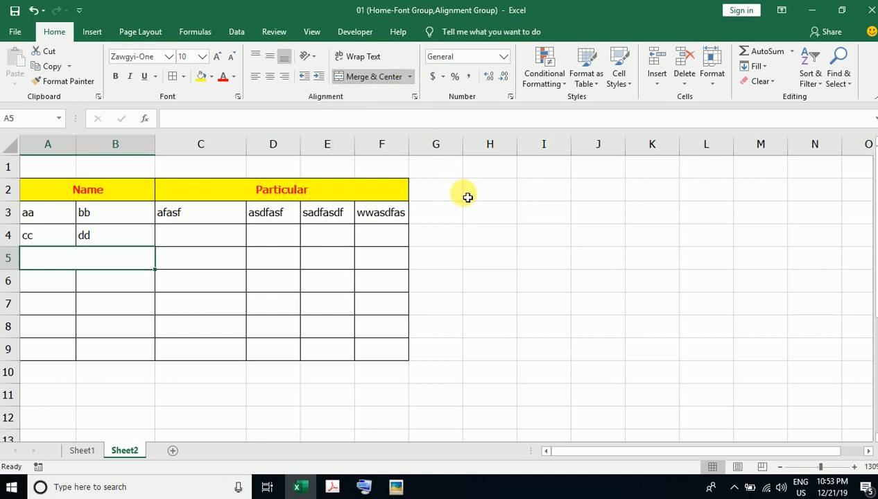
drag(217, 264, 374, 255)
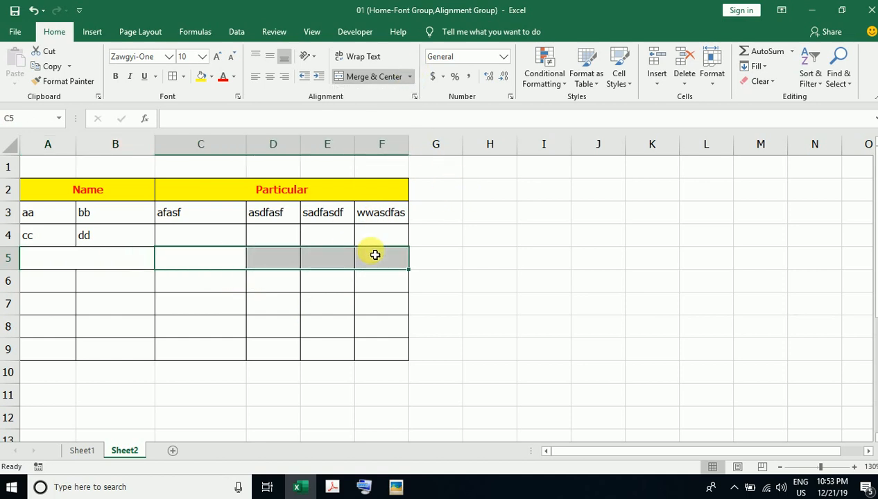
click(410, 76)
click(400, 125)
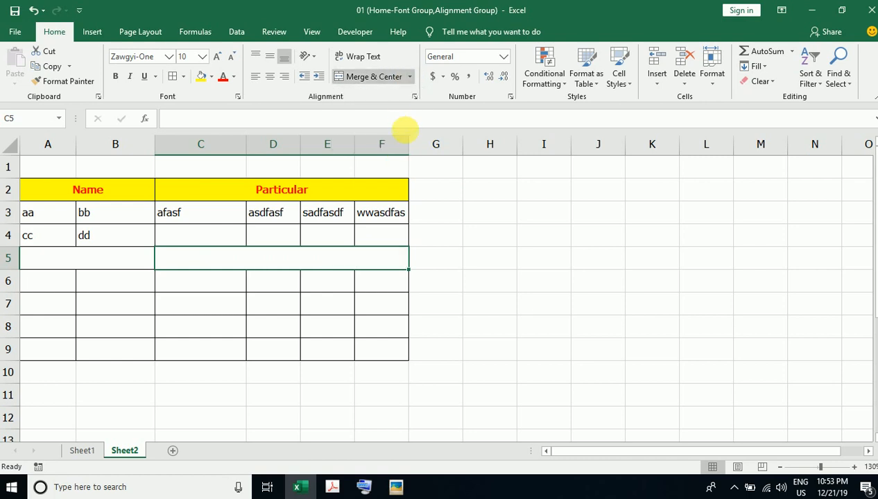
- Merge and center cells A6:B6 in the table
drag(61, 285, 115, 282)
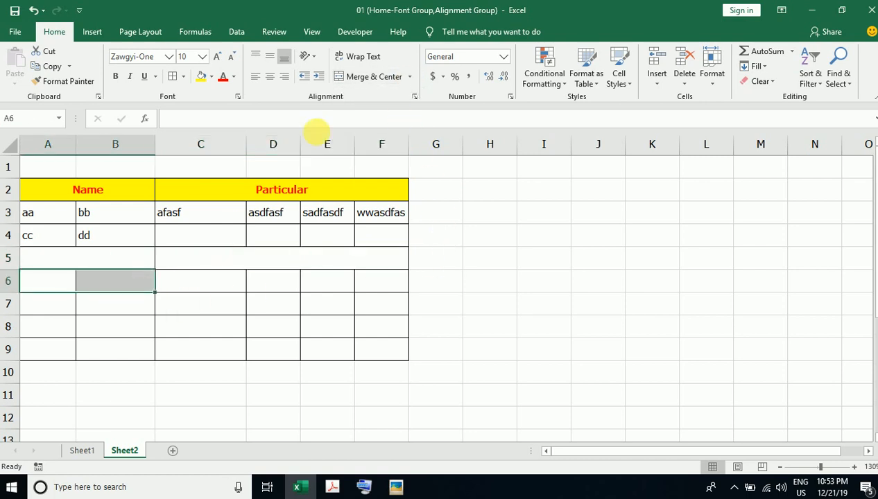
click(366, 76)
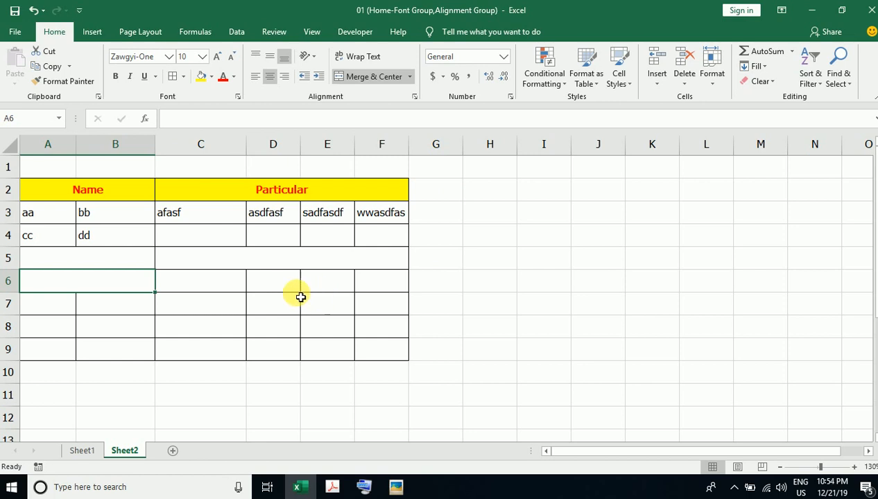
- Unmerge the merged cells C5:F5 and A5:B5 in row 5 of the table
click(196, 262)
click(310, 297)
click(308, 257)
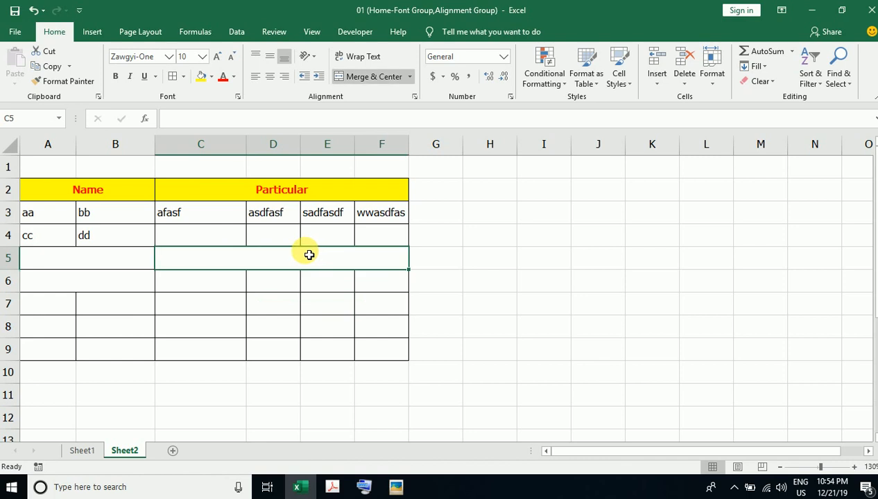
click(409, 82)
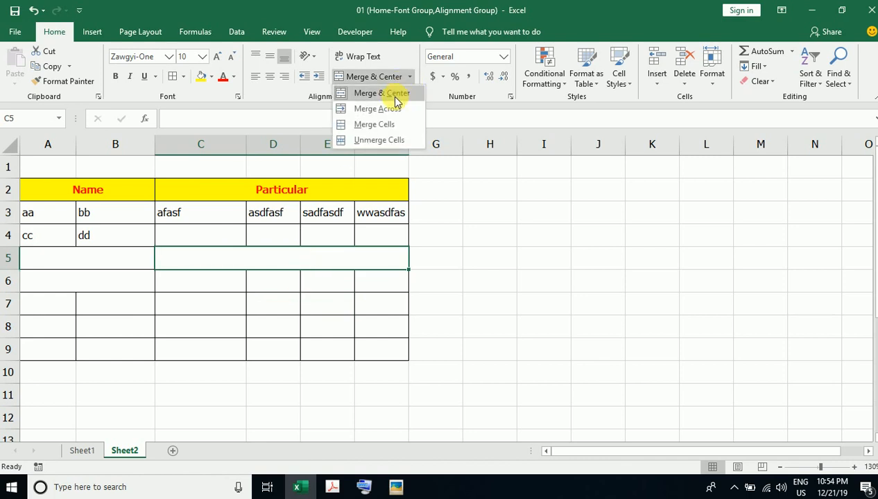
click(386, 139)
click(111, 267)
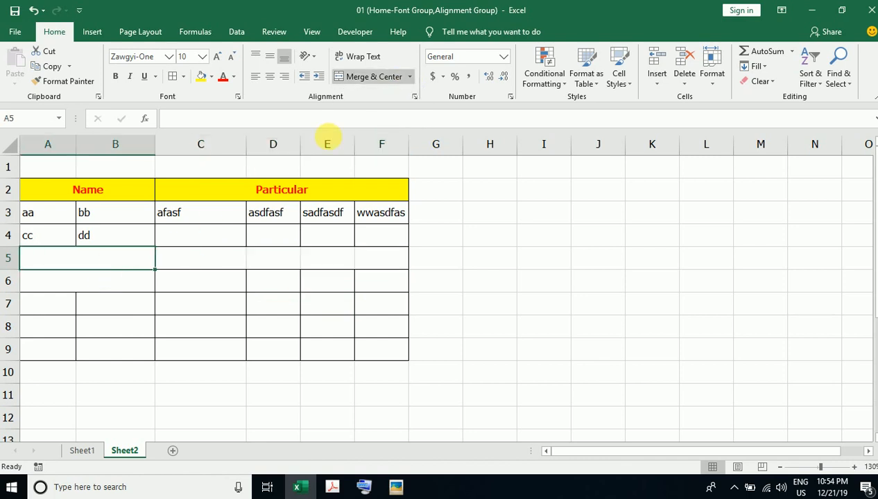
click(409, 77)
click(379, 135)
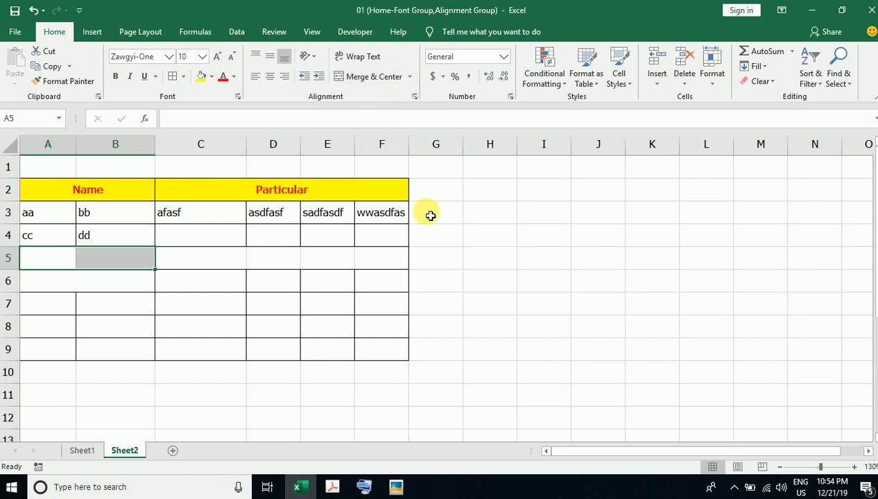
click(436, 258)
- Unmerge cells A6:B6 and apply all borders to the range A5:F6
click(109, 289)
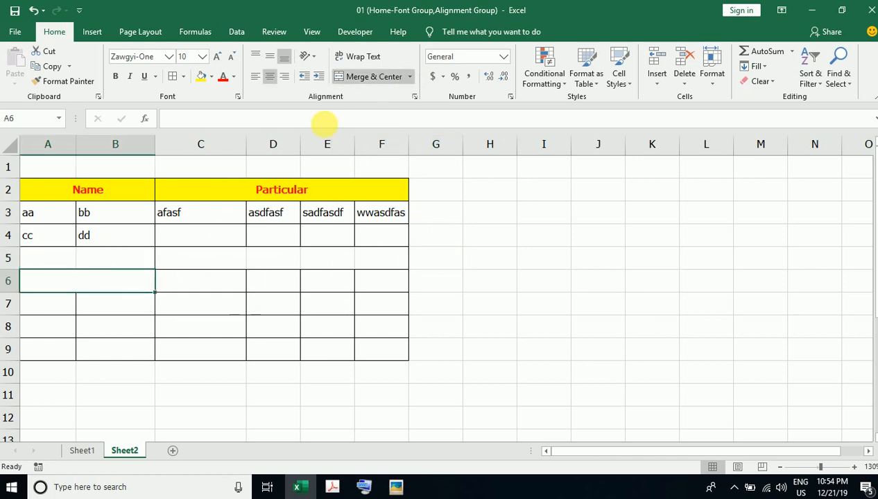
click(373, 77)
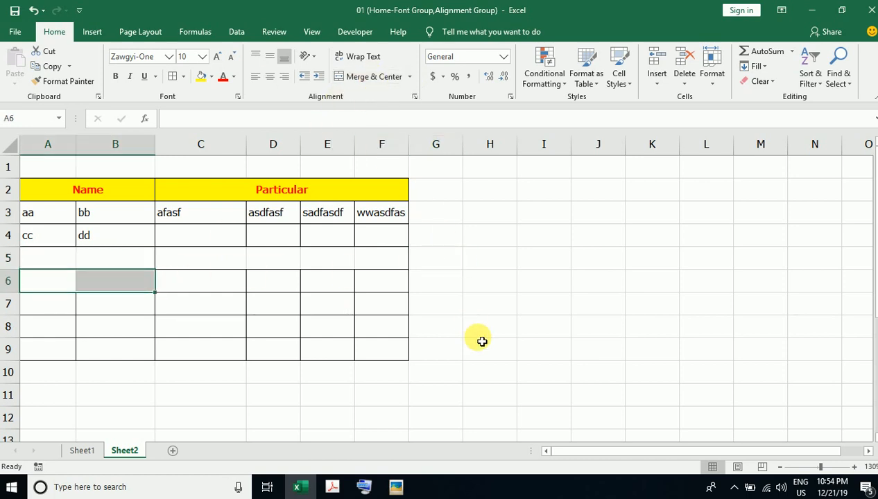
click(410, 77)
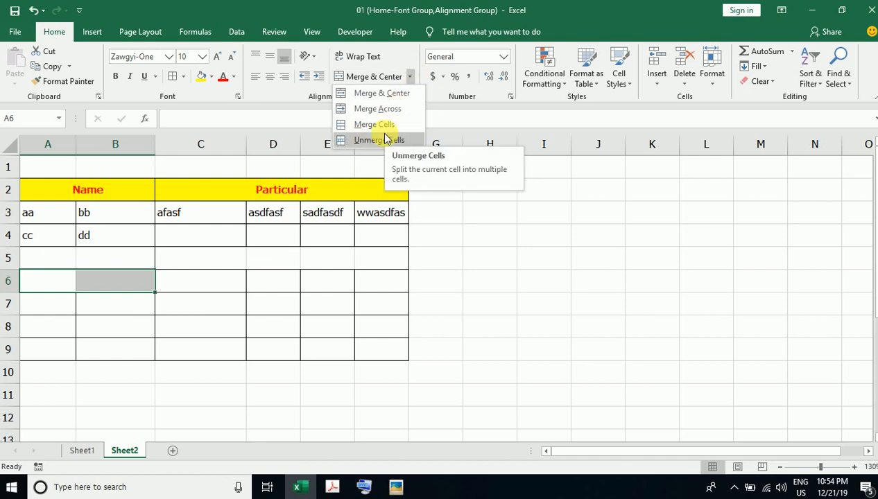
click(497, 254)
drag(68, 262, 380, 281)
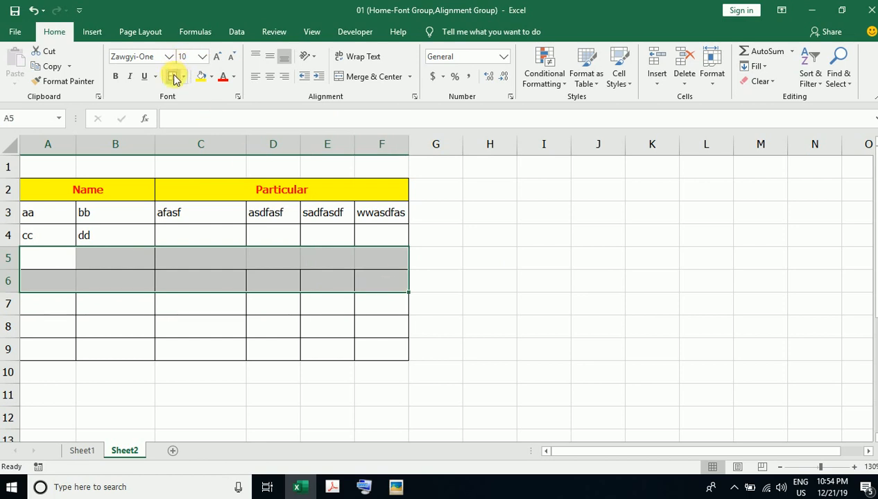
click(428, 299)
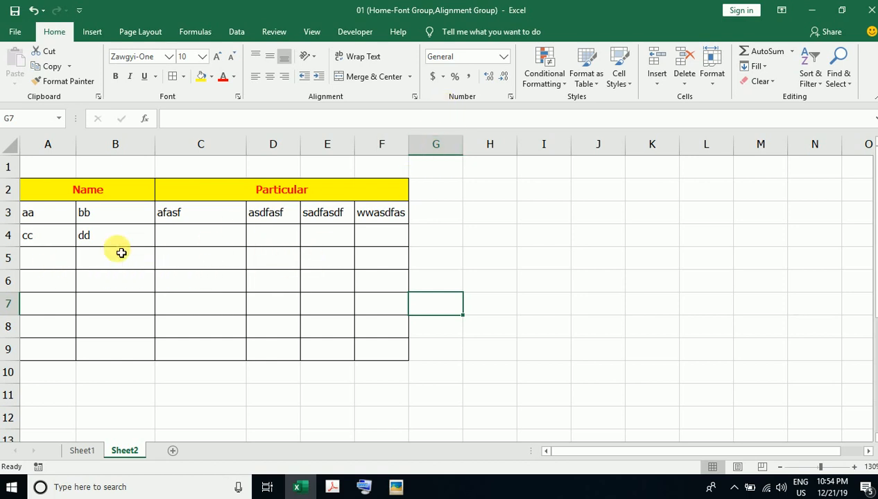
- Try merging and centering A5:F5 and A6:F6 one row at a time, and undo both merges
drag(60, 264, 388, 261)
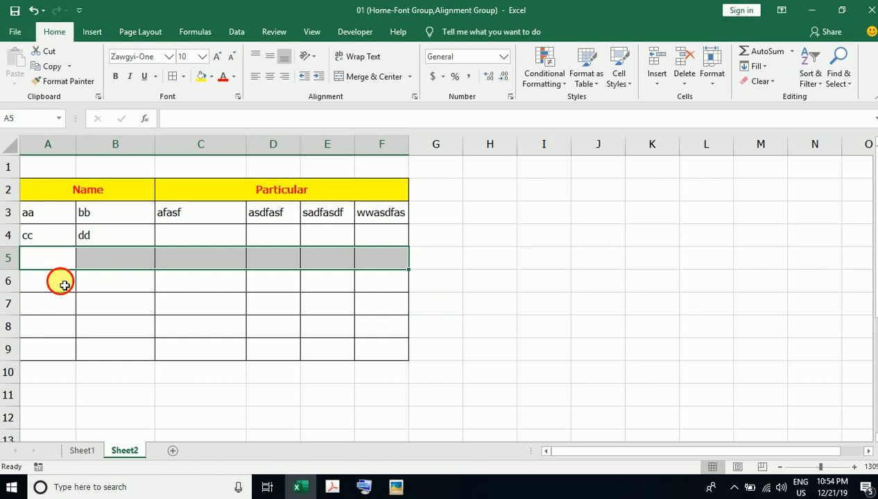
drag(61, 280, 401, 287)
drag(59, 299, 388, 304)
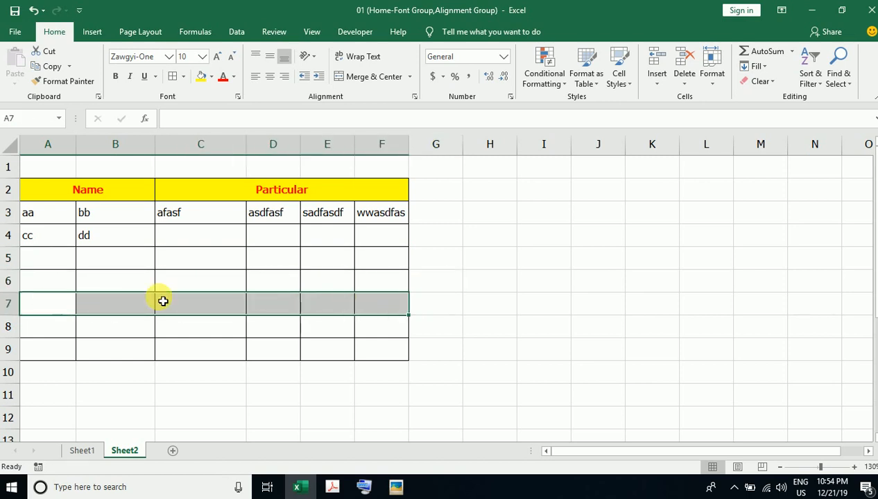
drag(53, 264, 382, 260)
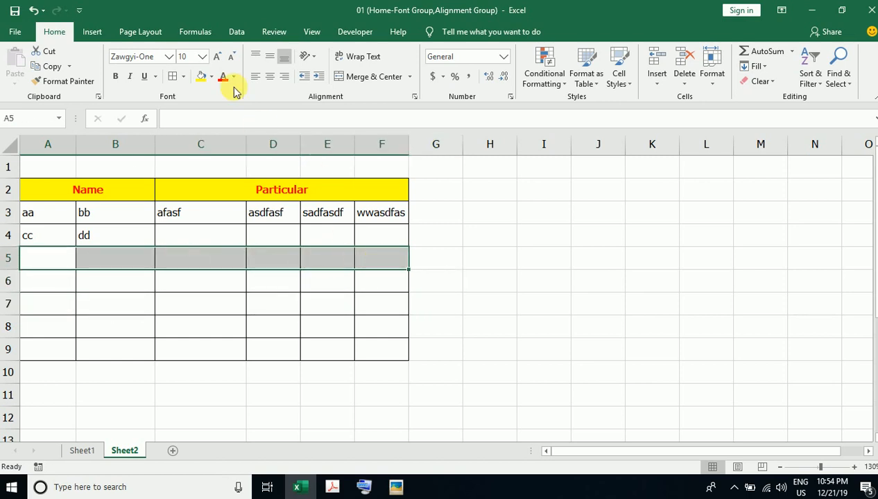
click(367, 76)
drag(63, 280, 349, 294)
click(368, 77)
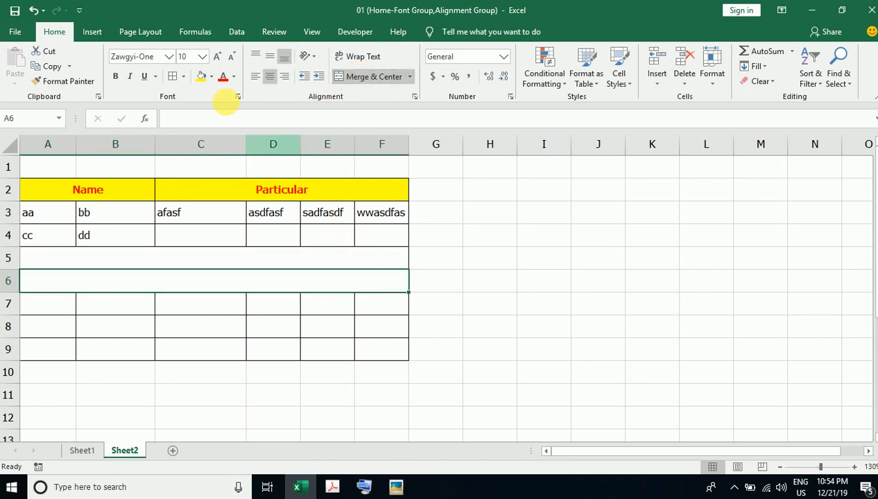
click(34, 10)
click(33, 11)
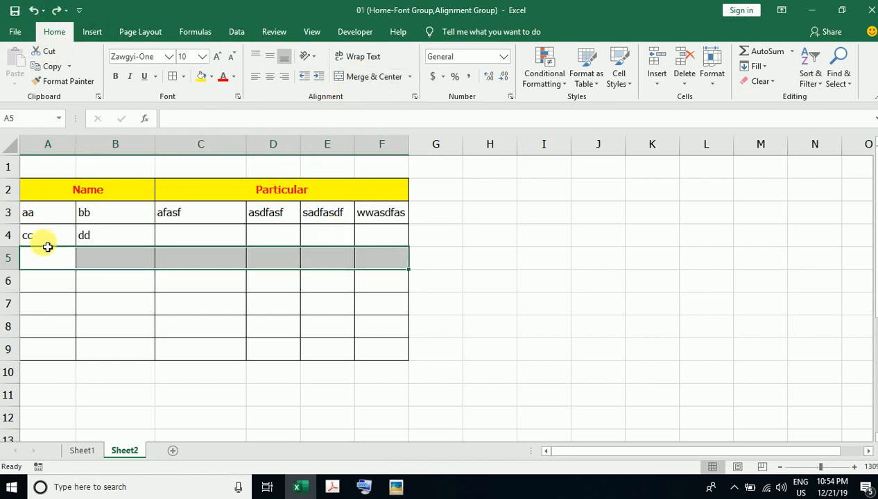
- Try merging and centering A5:F9 as a single block, and undo the merge
drag(50, 260, 385, 344)
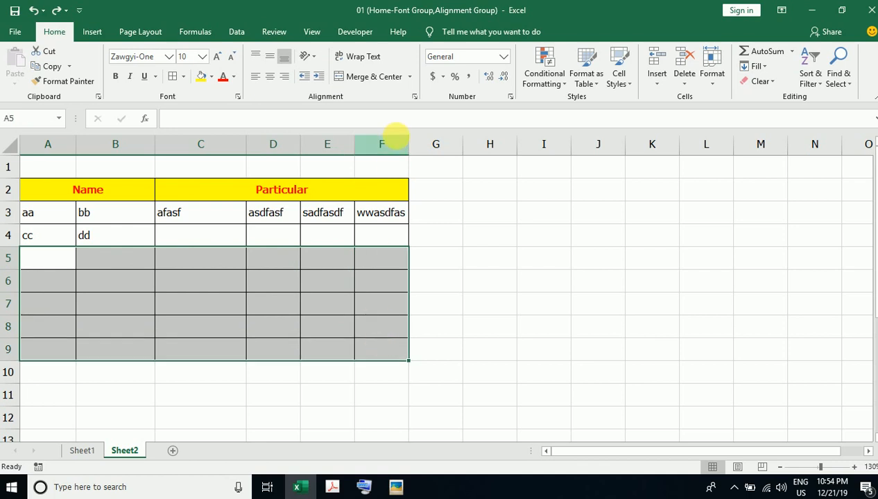
click(374, 77)
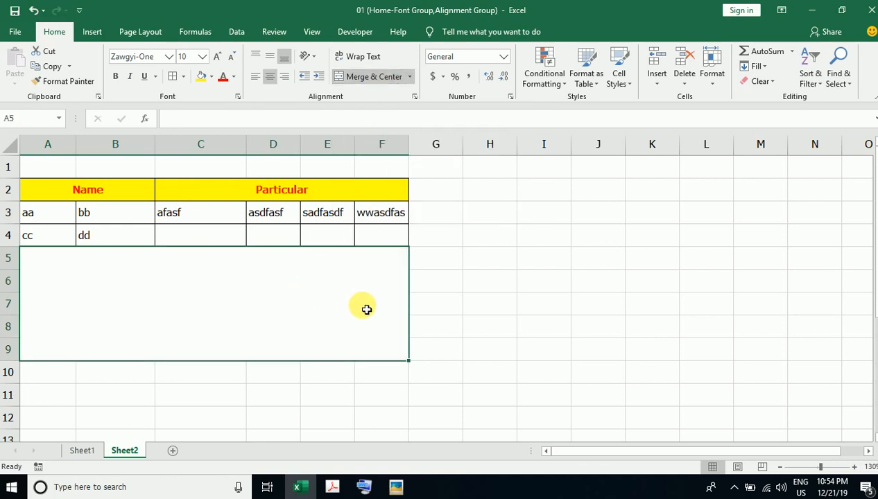
key(ctrl+z)
- Repeat the separate Merge & Center on rows A5:F5 and A6:F6, and undo both merges
drag(53, 258, 382, 258)
click(357, 78)
drag(69, 280, 385, 280)
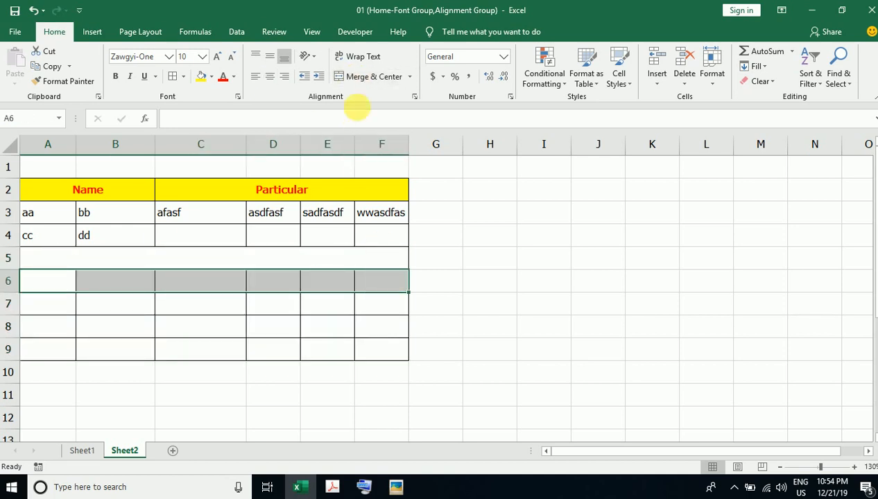
click(364, 77)
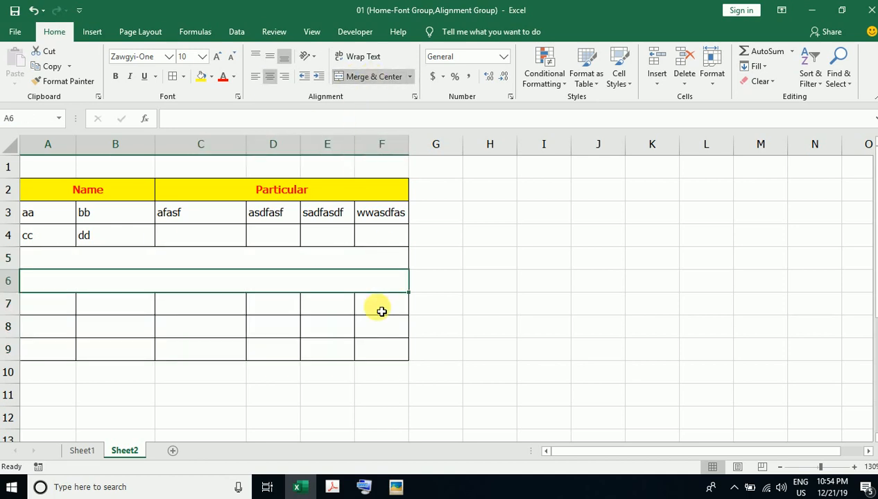
key(ctrl+z)
key(ctrl+z)
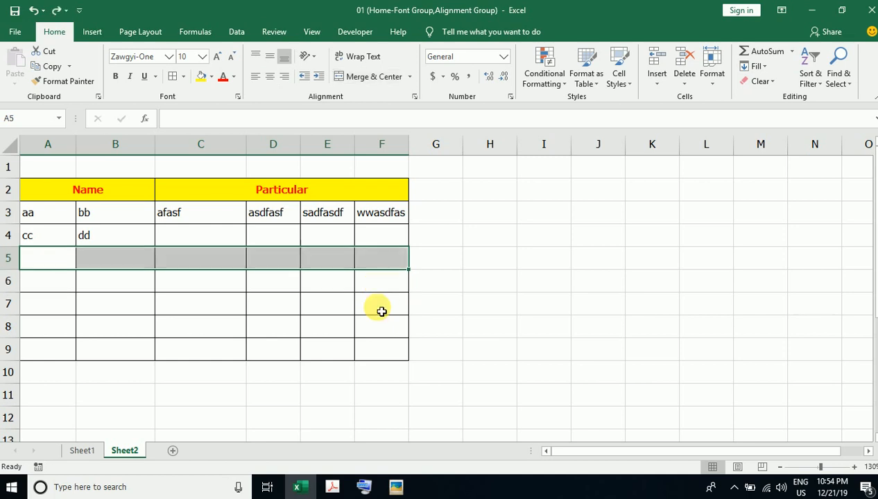
- Merge each row of the range A5:F9 separately in one operation with Merge Across
click(308, 327)
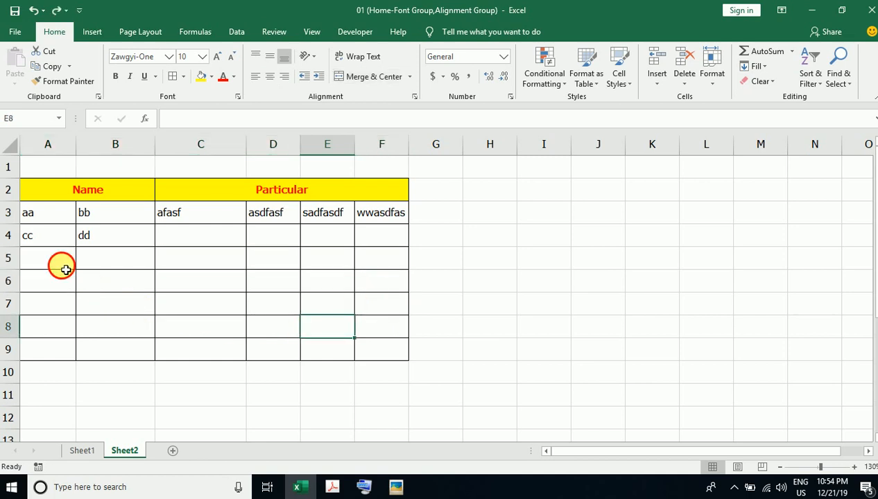
mouse_move(65, 269)
mouse_down()
mouse_move(314, 359)
mouse_move(394, 369)
mouse_up()
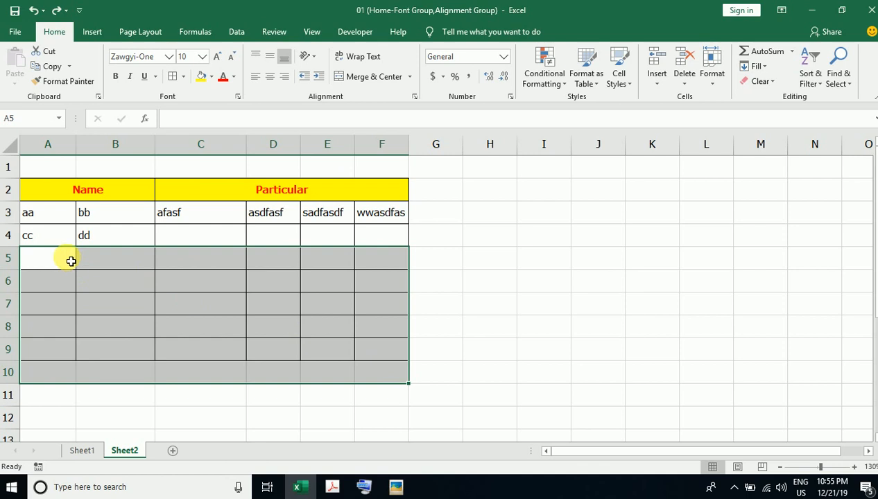
drag(71, 260, 369, 349)
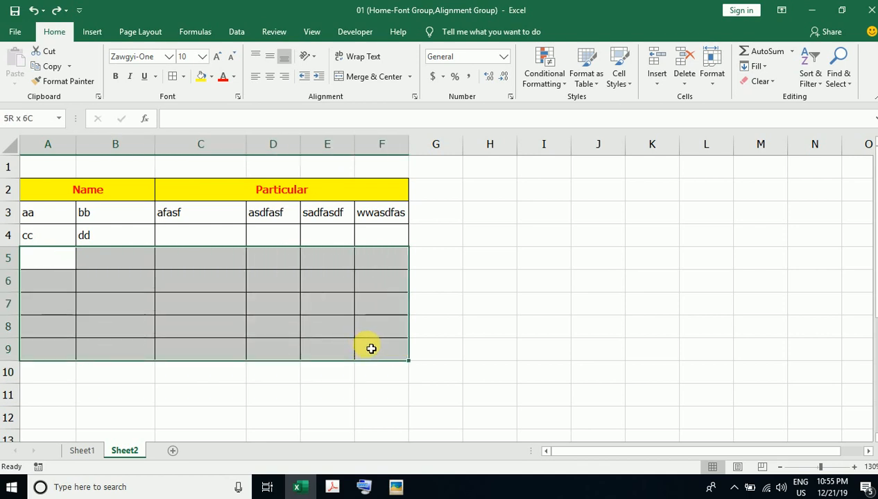
click(410, 77)
click(378, 109)
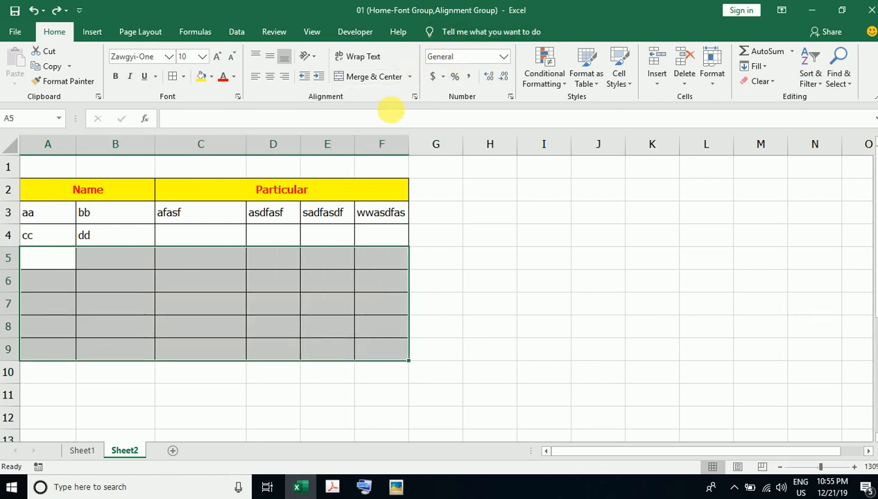
click(289, 256)
click(286, 305)
click(285, 339)
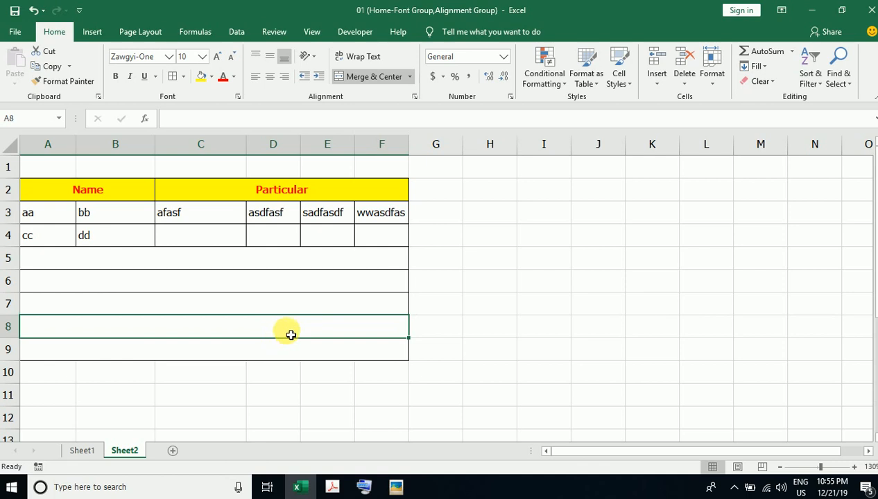
- Apply all borders to the range G3:K10 beside the table
drag(448, 212, 641, 382)
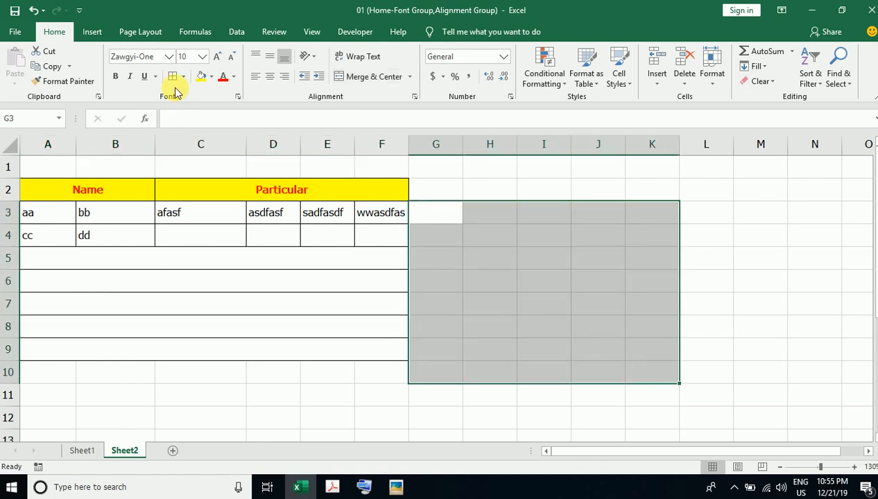
click(470, 272)
- Merge the range G4:I10 row by row with Merge Across
drag(447, 243, 544, 382)
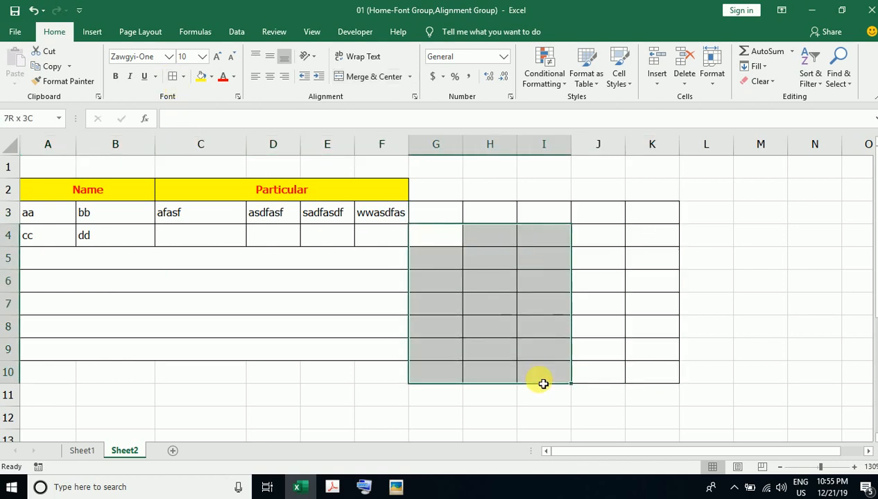
click(410, 77)
click(393, 111)
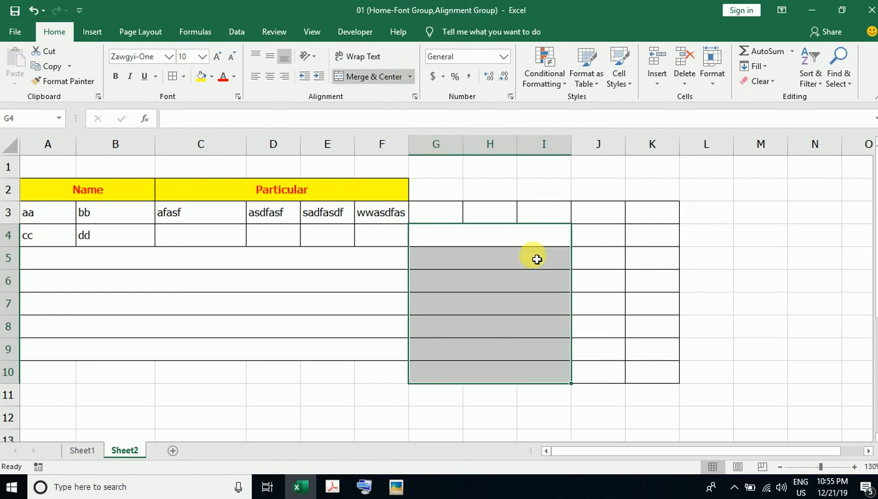
click(524, 347)
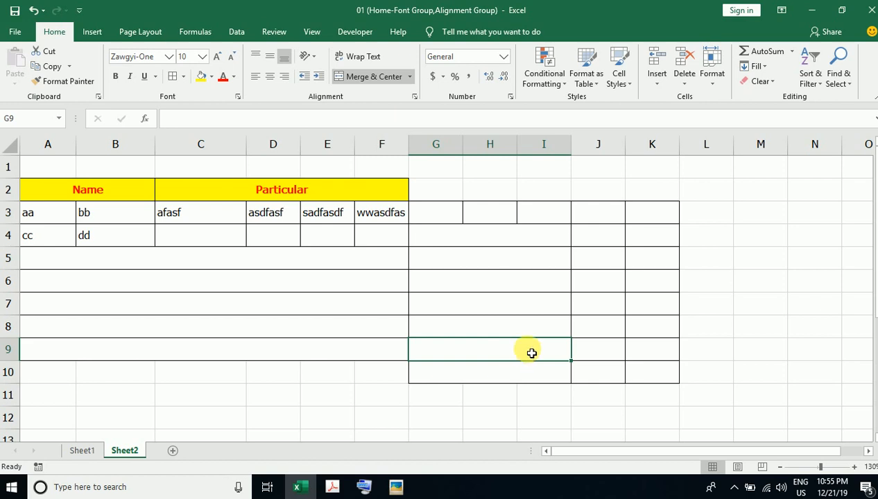
click(410, 77)
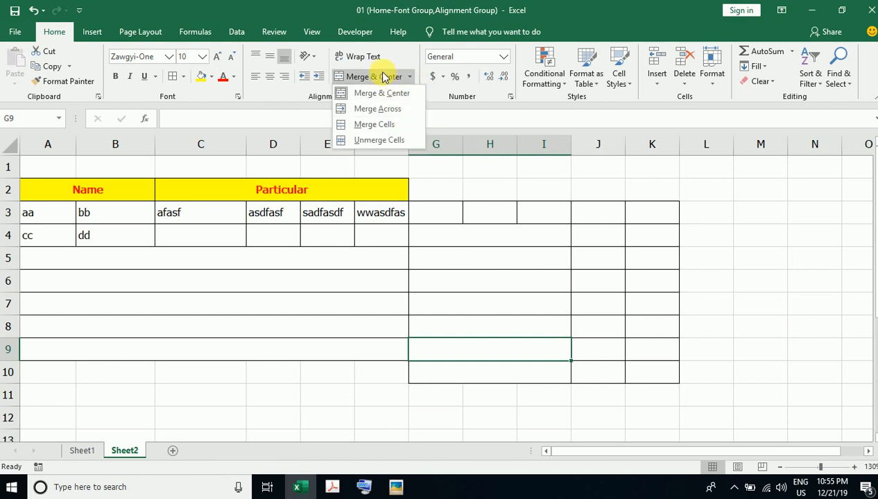
click(502, 273)
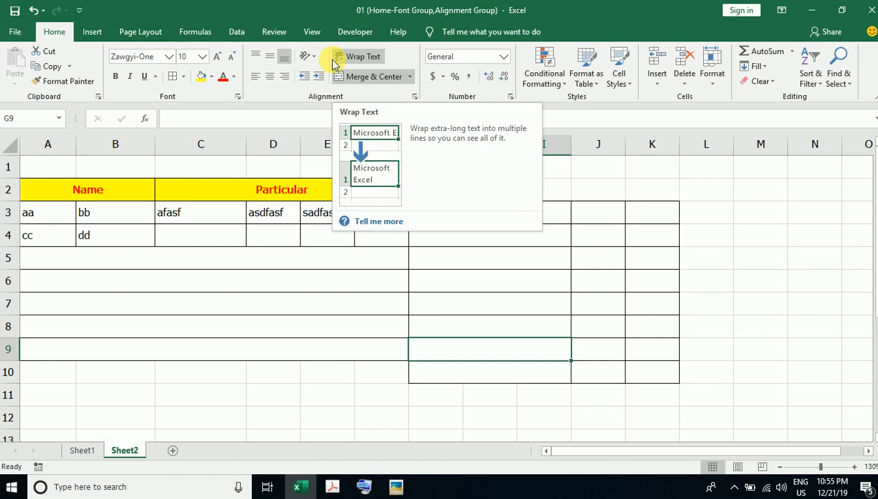
- Enter "Miscrosoft" in cell L3 and "excel" in cell L4
click(725, 211)
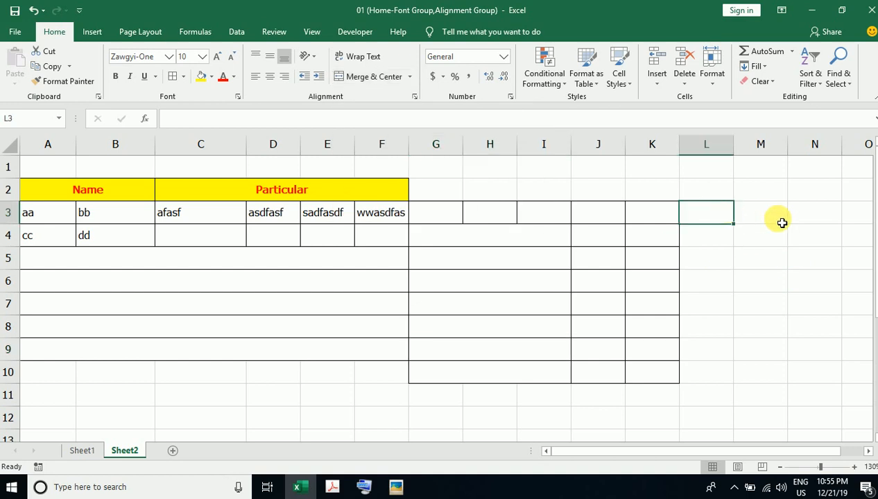
text(Miscrod)
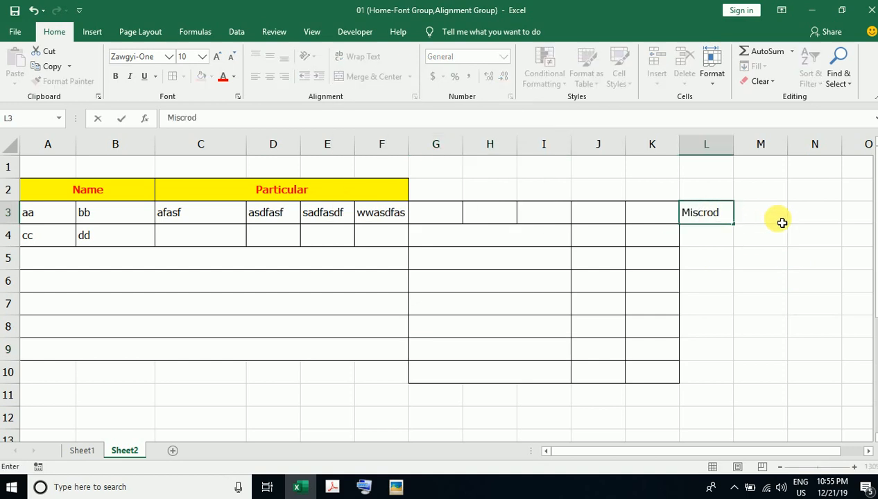
text(fo)
text(ft)
key(BackSpace)
key(BackSpace)
key(BackSpace)
key(BackSpace)
text(soft)
key(Return)
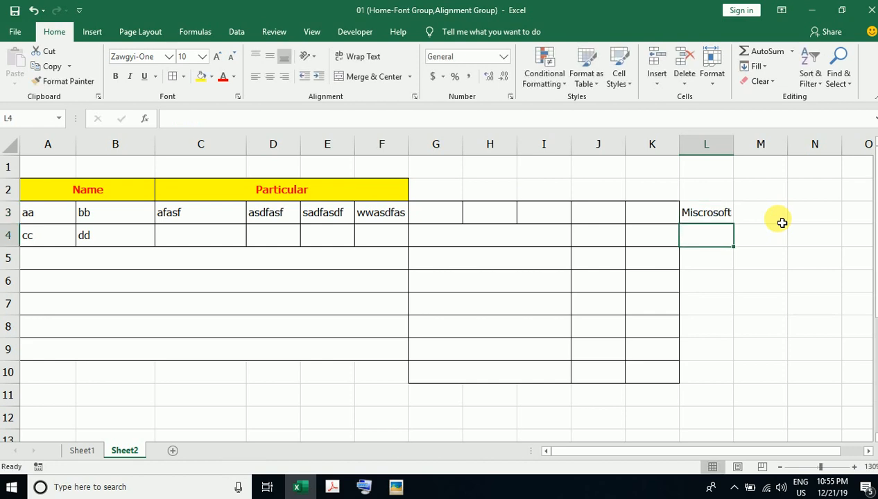
text(excel)
key(Return)
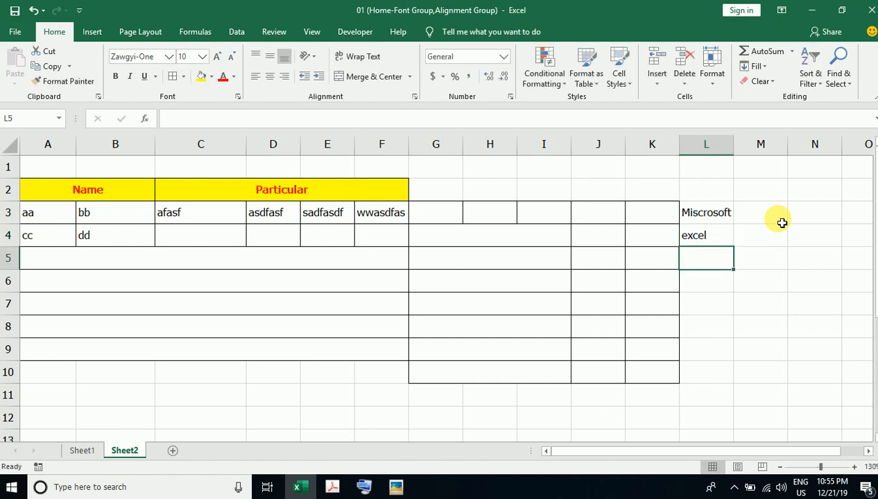
- Enter "Miscrosoft excel" in cell M3
key(Up)
key(Right)
key(Up)
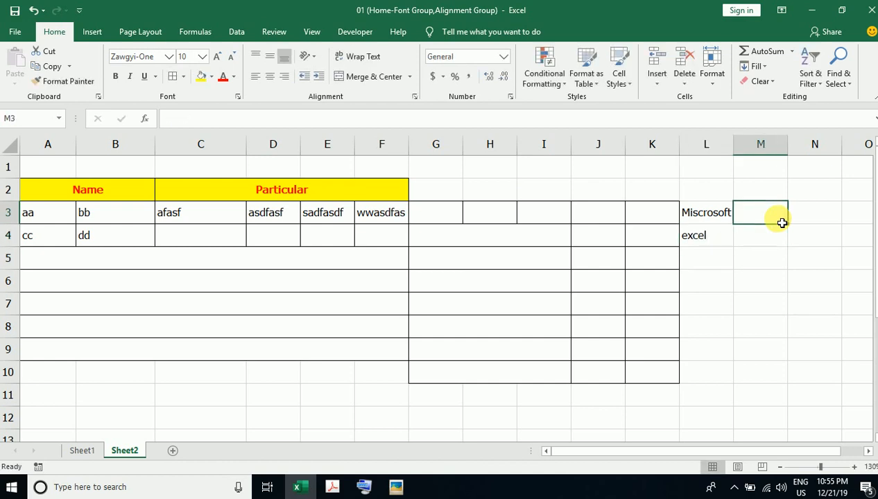
text(Mis)
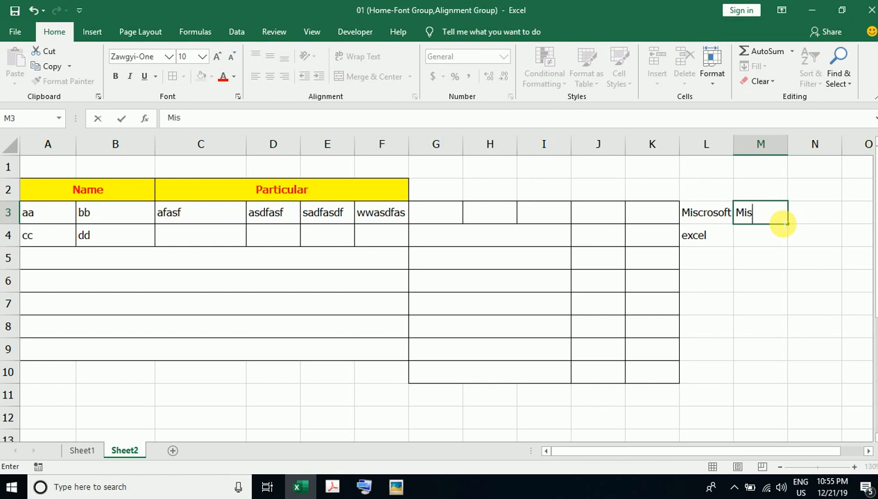
text(crosoft excel)
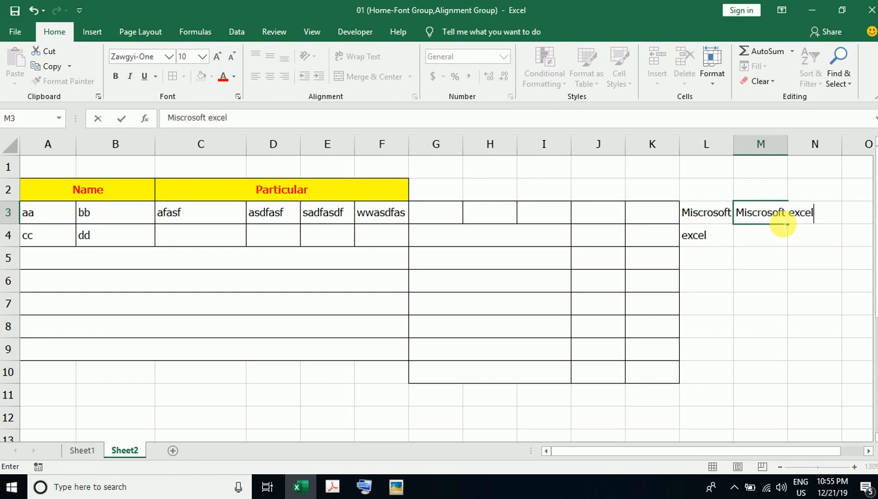
key(Return)
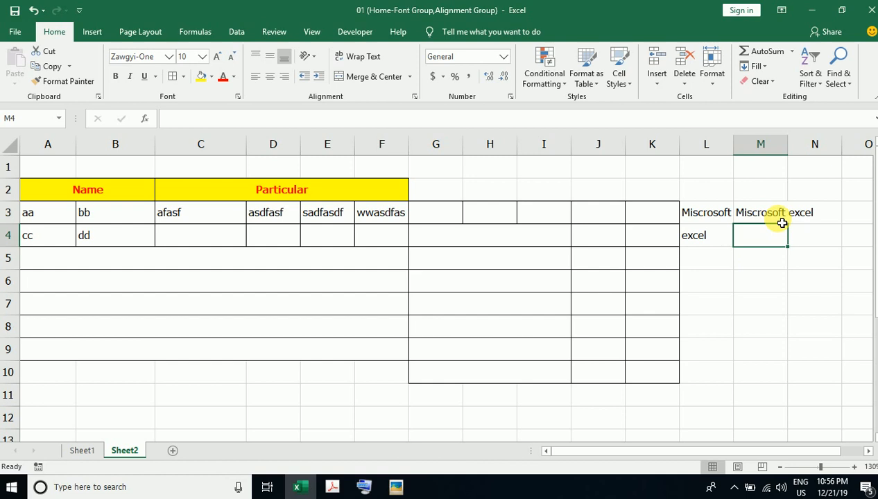
- Wrap the text in cell M3, making row 3 tall enough for both lines and column M slightly wider
click(781, 221)
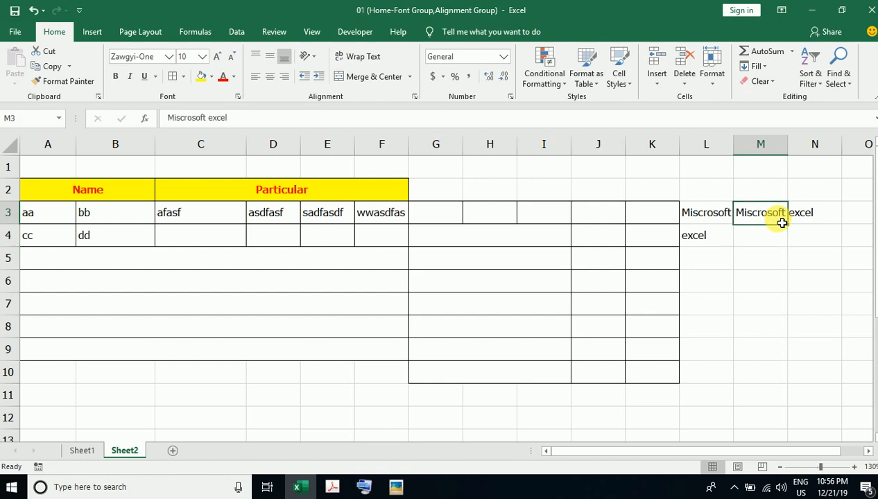
click(353, 57)
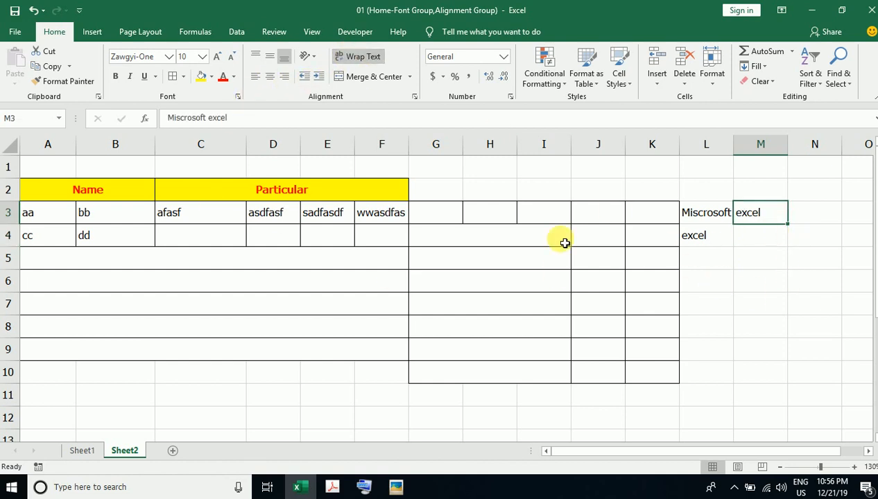
drag(12, 224, 20, 242)
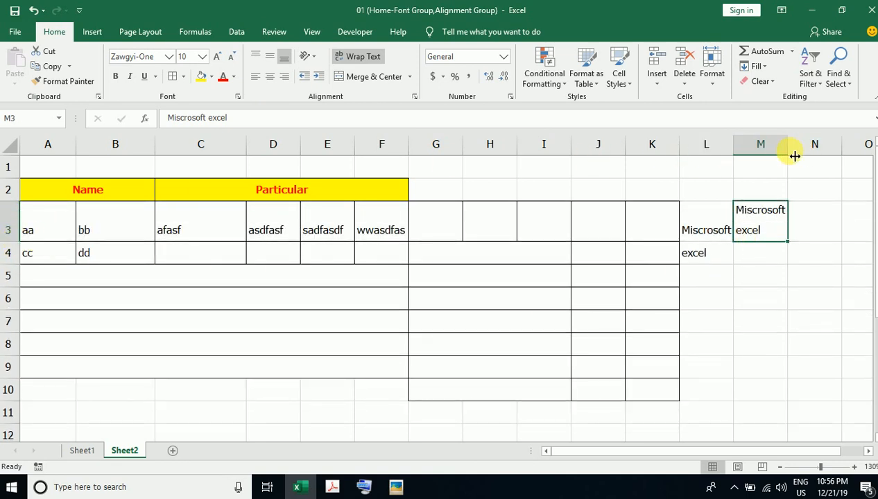
mouse_move(788, 150)
mouse_down()
mouse_move(838, 159)
mouse_move(782, 152)
mouse_move(804, 158)
mouse_up()
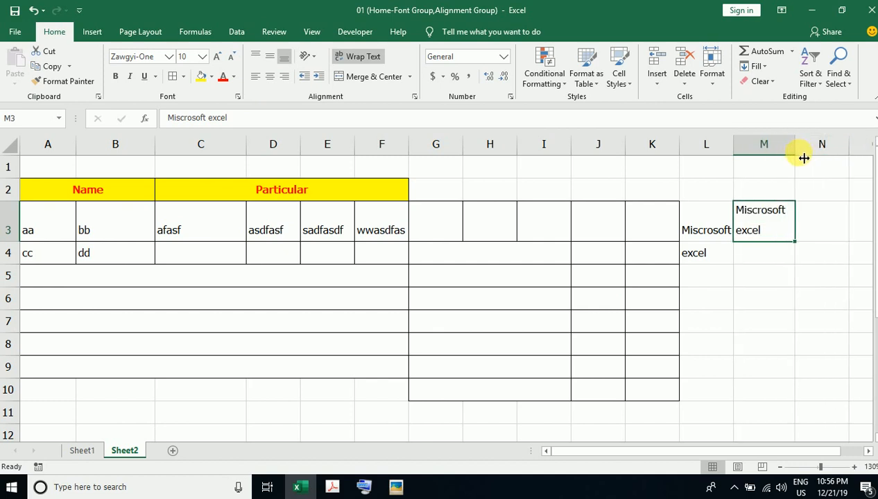
mouse_move(805, 161)
mouse_down()
mouse_move(833, 166)
mouse_move(837, 154)
mouse_move(789, 160)
mouse_move(827, 160)
mouse_move(802, 160)
mouse_up()
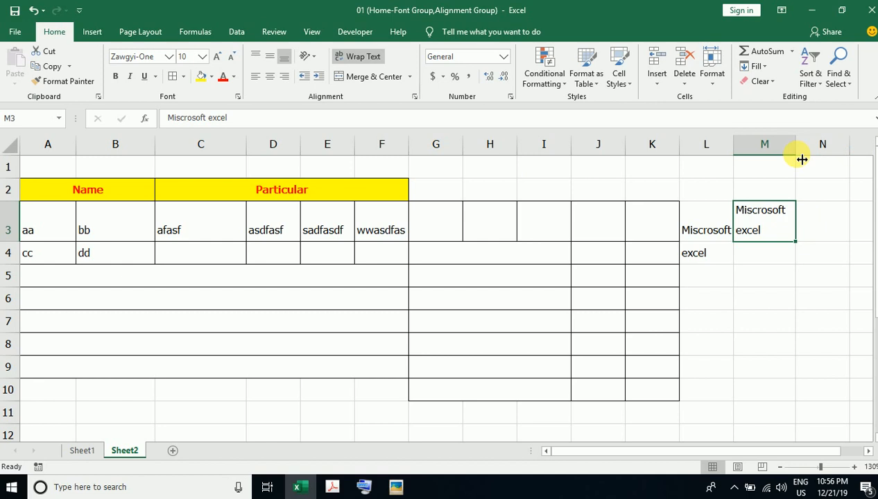
- Enter "Miscrosoft" and "excel" in cell M5 separated by a manual line break, and fit row 5's height to both lines
click(761, 281)
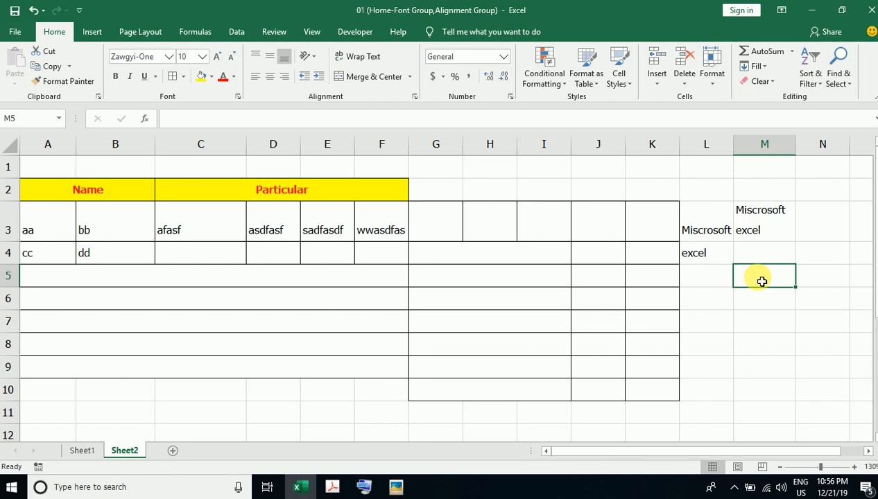
text(Mis)
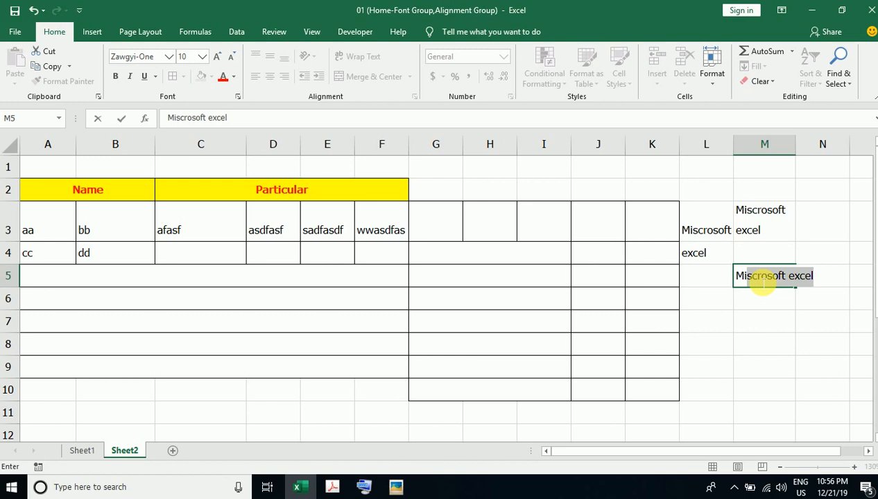
text(crosoft)
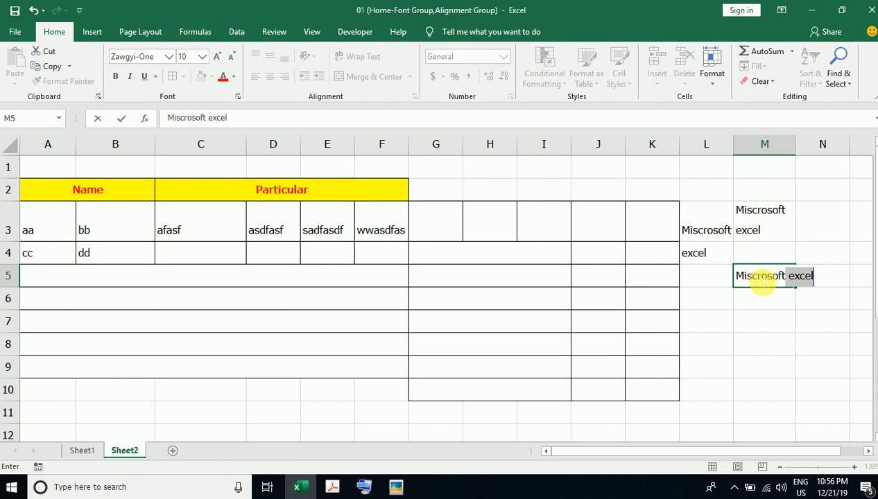
key(Delete)
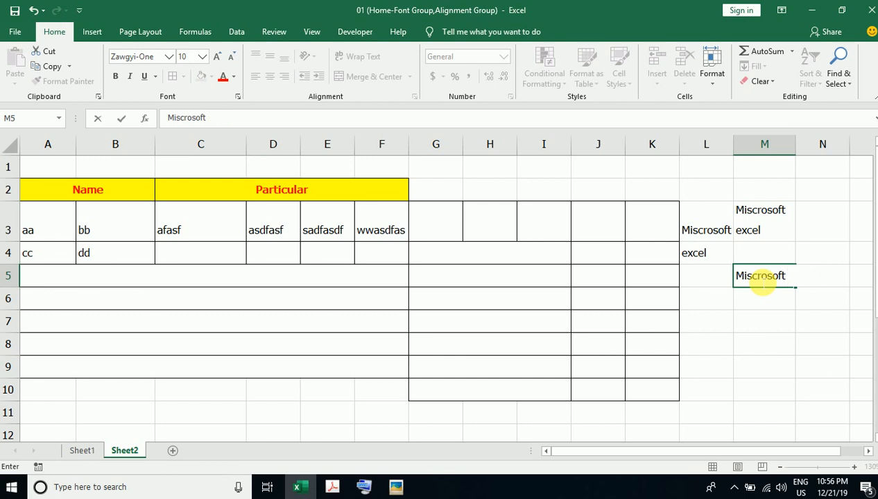
key(alt+Return)
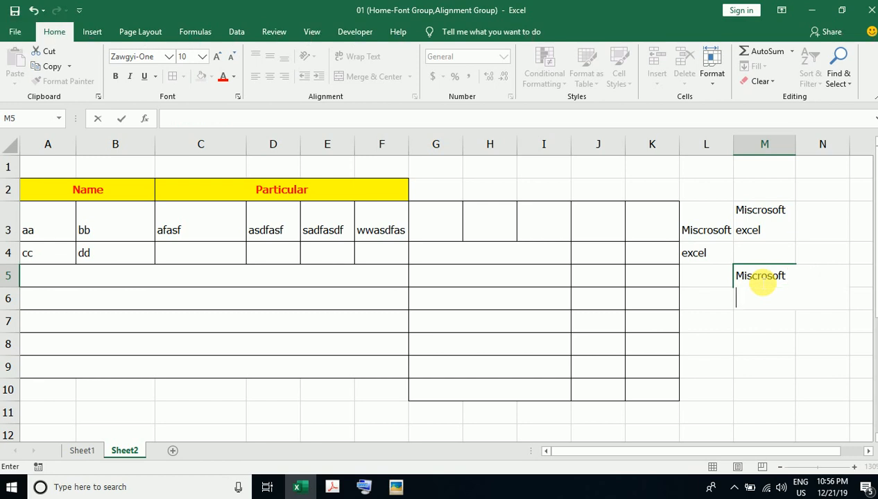
text(excel)
key(Return)
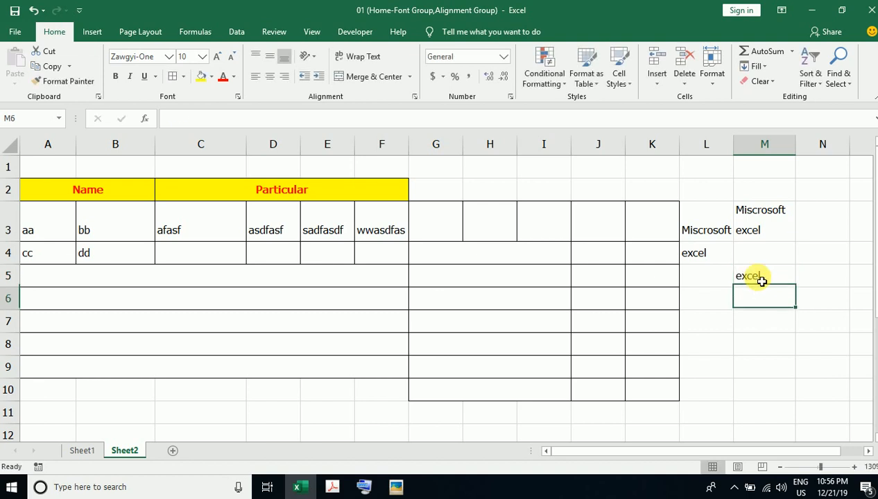
double_click(14, 292)
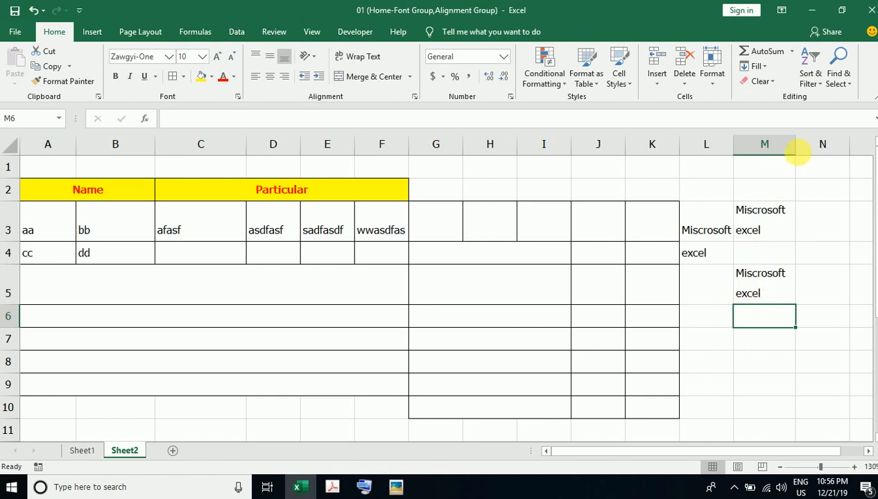
- Widen column M to compare the wrapped text in M3 with the manual line break in M5, and narrow the column again
drag(797, 147, 860, 159)
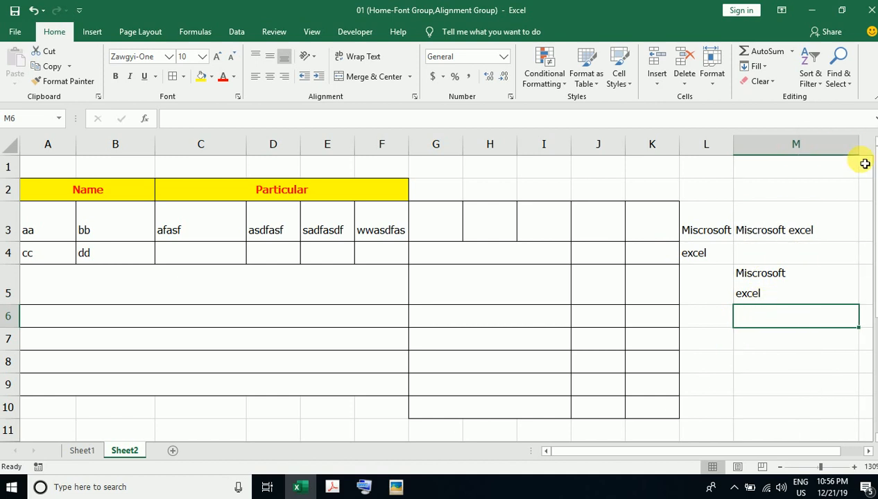
click(803, 235)
click(788, 287)
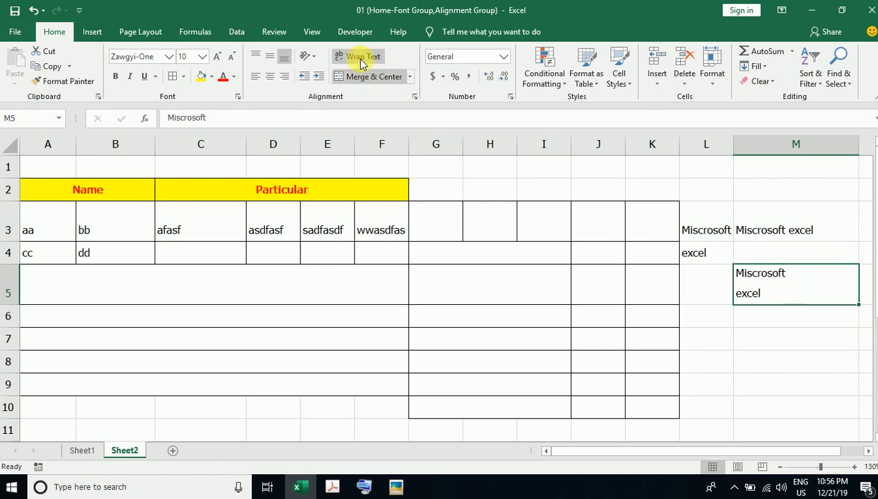
click(751, 229)
click(776, 286)
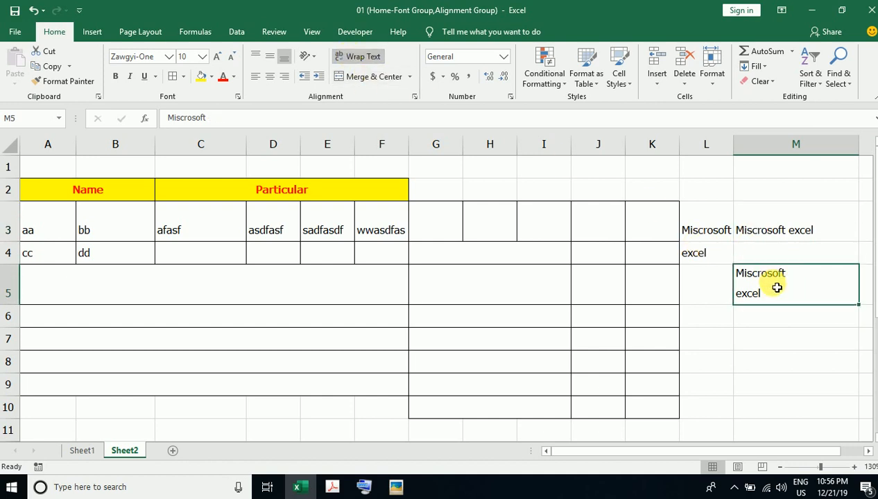
click(783, 232)
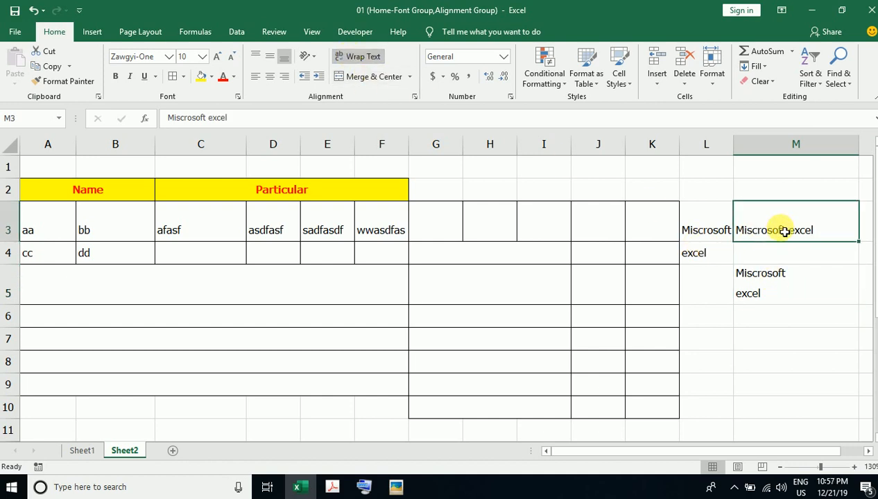
click(786, 287)
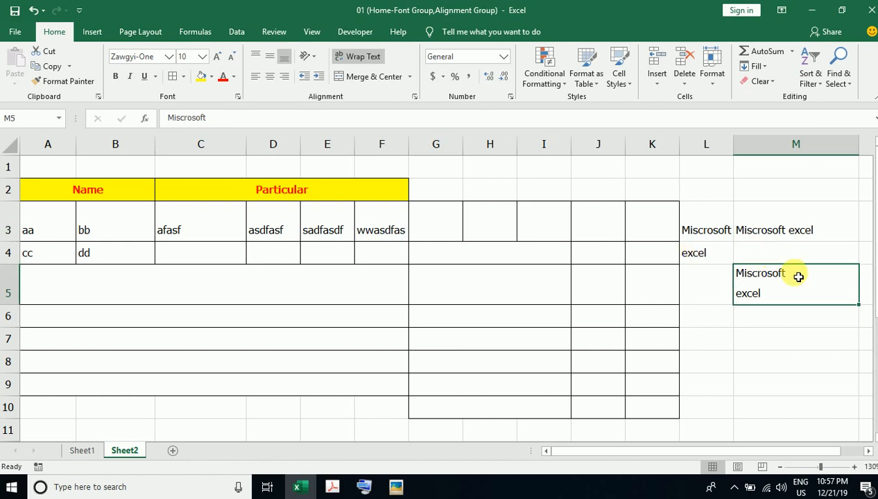
drag(858, 149, 801, 155)
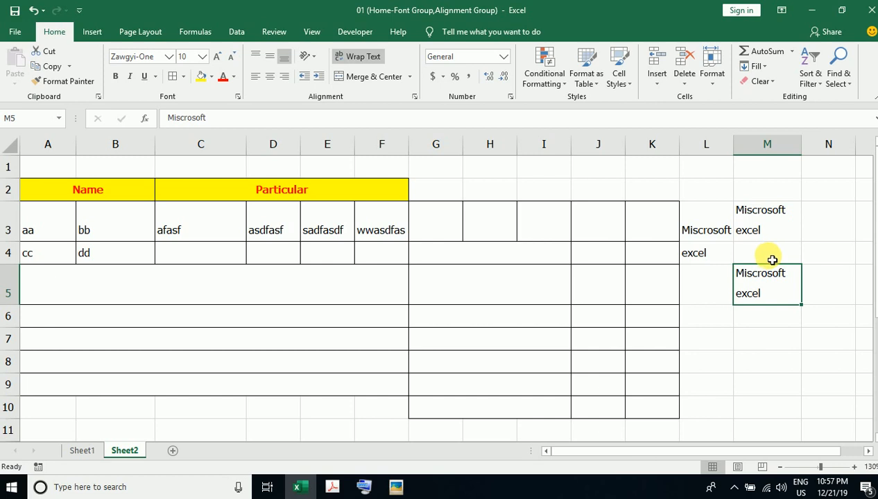
- Turn off Wrap Text for cells M3 and M5
click(763, 229)
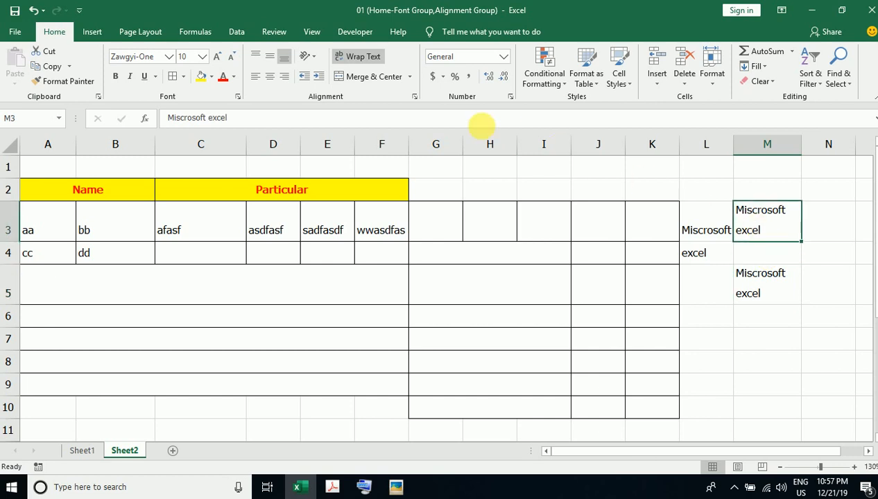
click(355, 58)
click(756, 286)
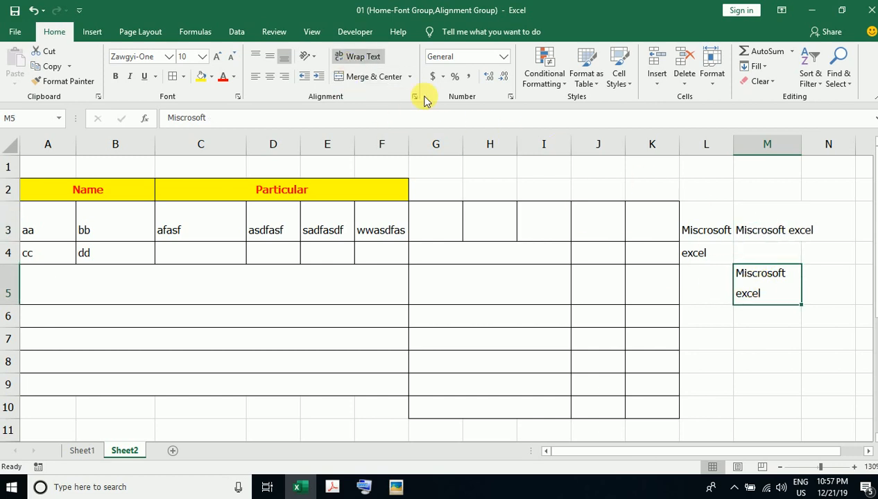
click(354, 57)
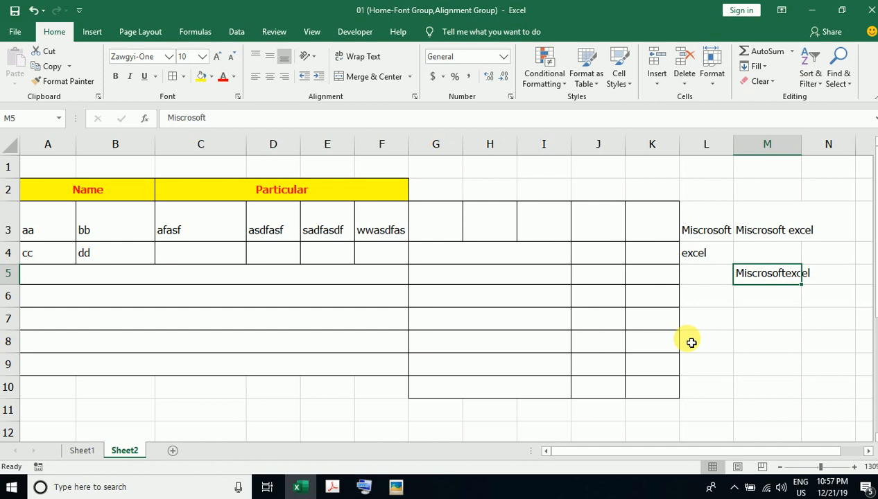